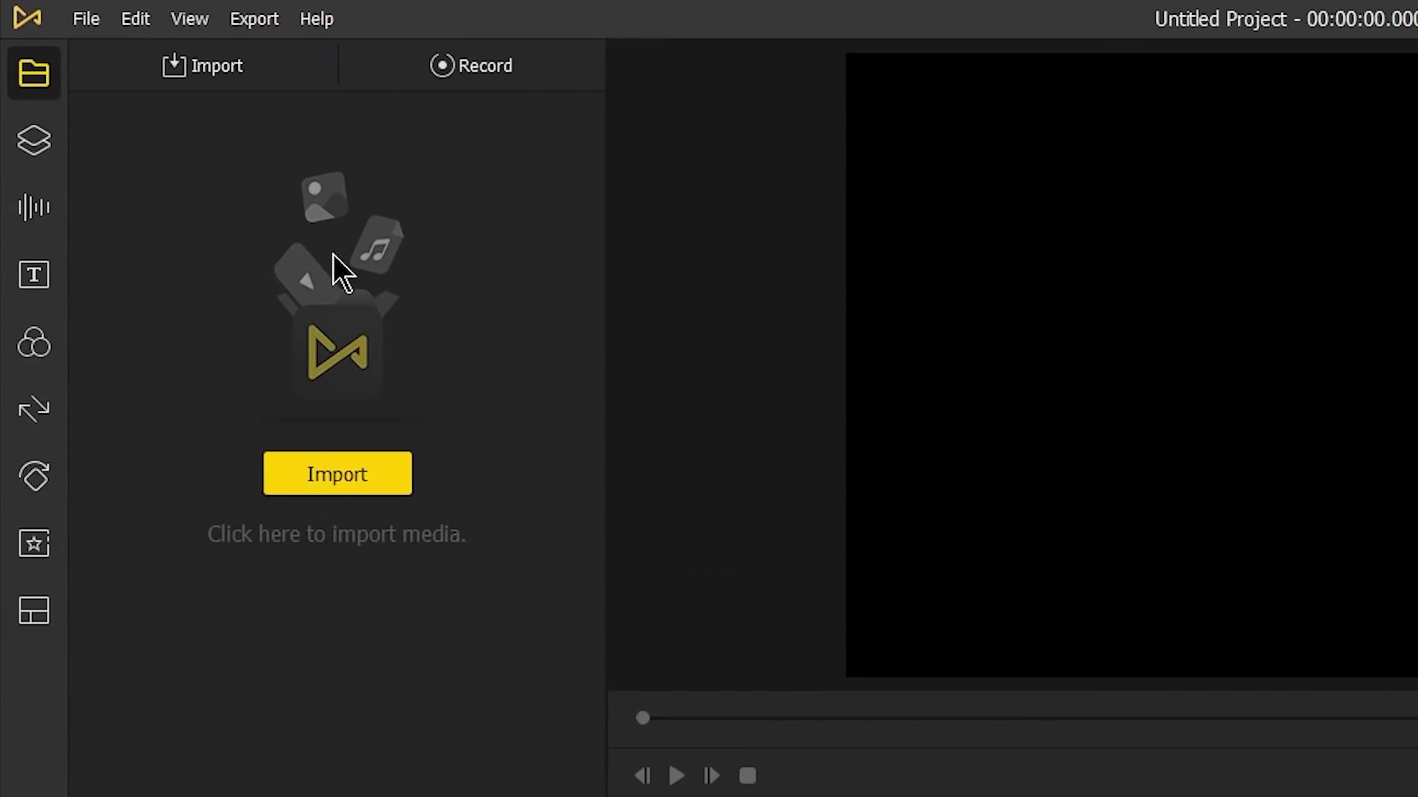
- Look through the elements, audio, text, filters, transitions, animations, regional effects and split screen libraries
click(34, 140)
click(37, 208)
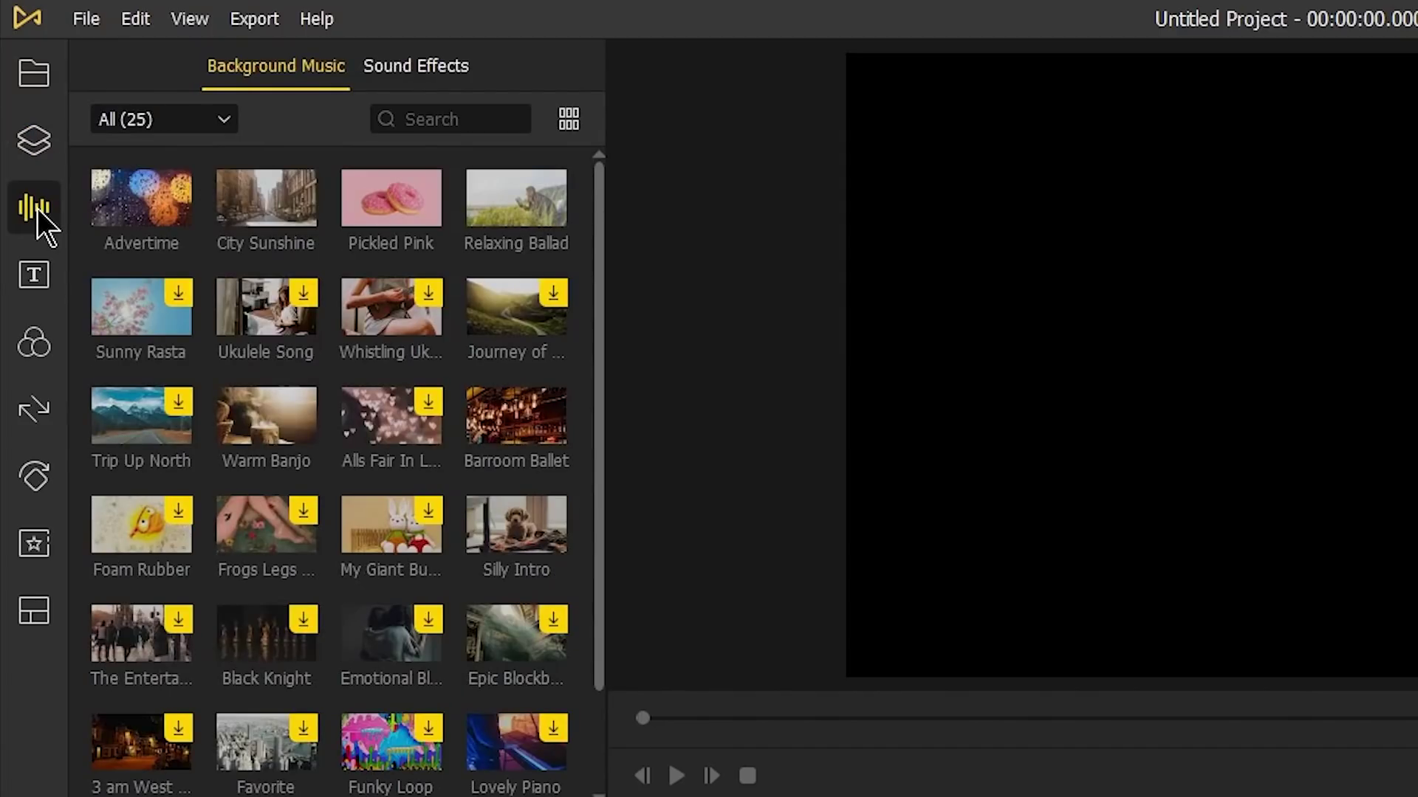
click(37, 272)
click(34, 342)
click(34, 408)
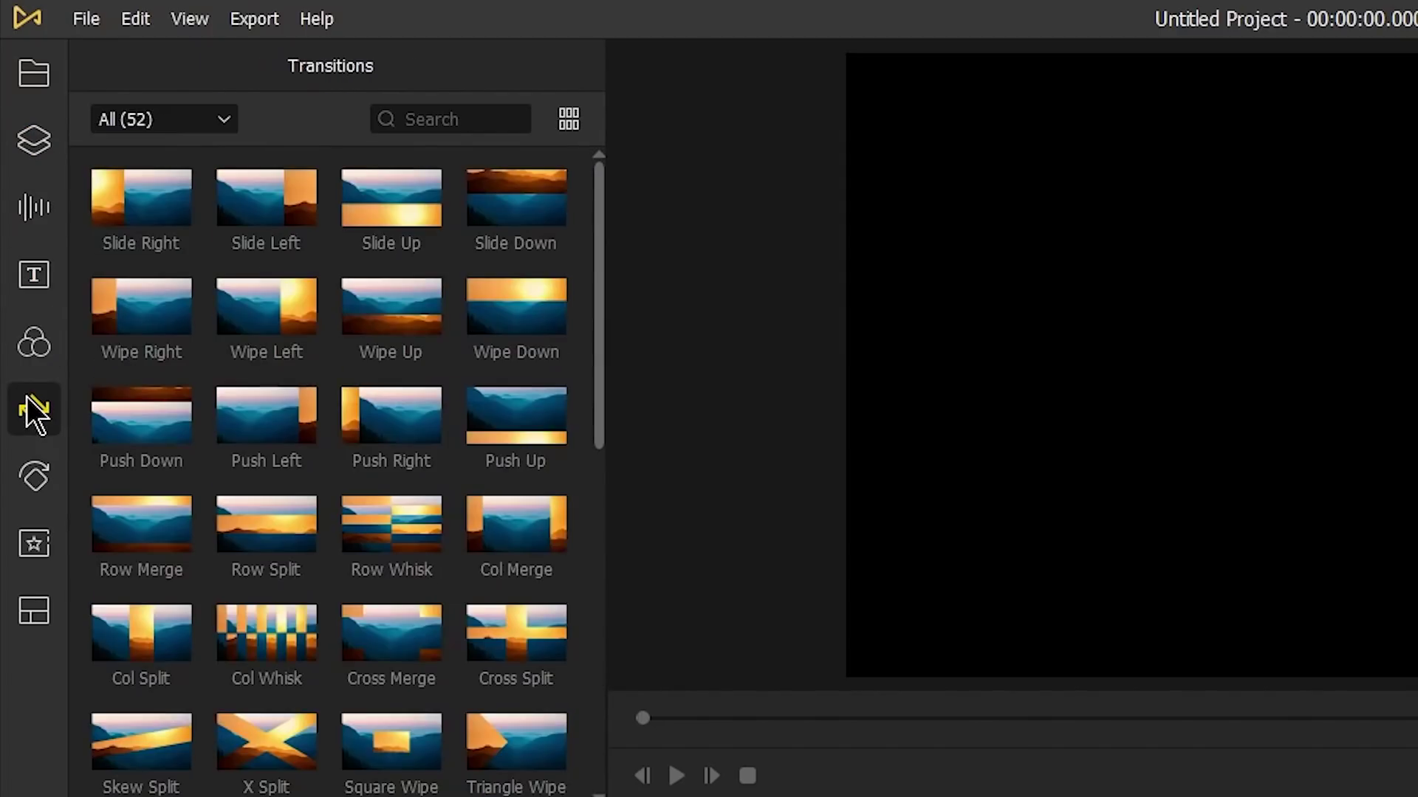
click(39, 474)
click(34, 543)
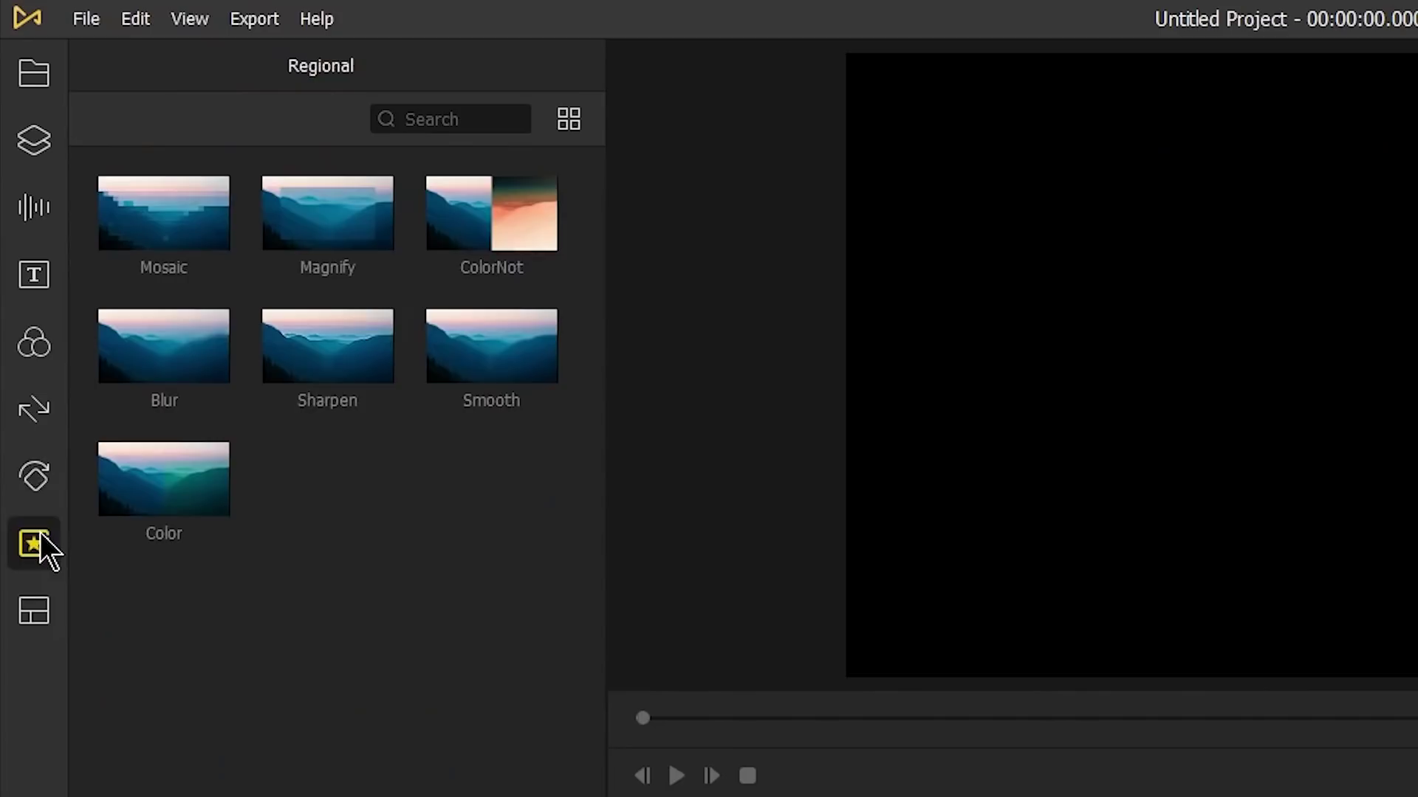
click(34, 610)
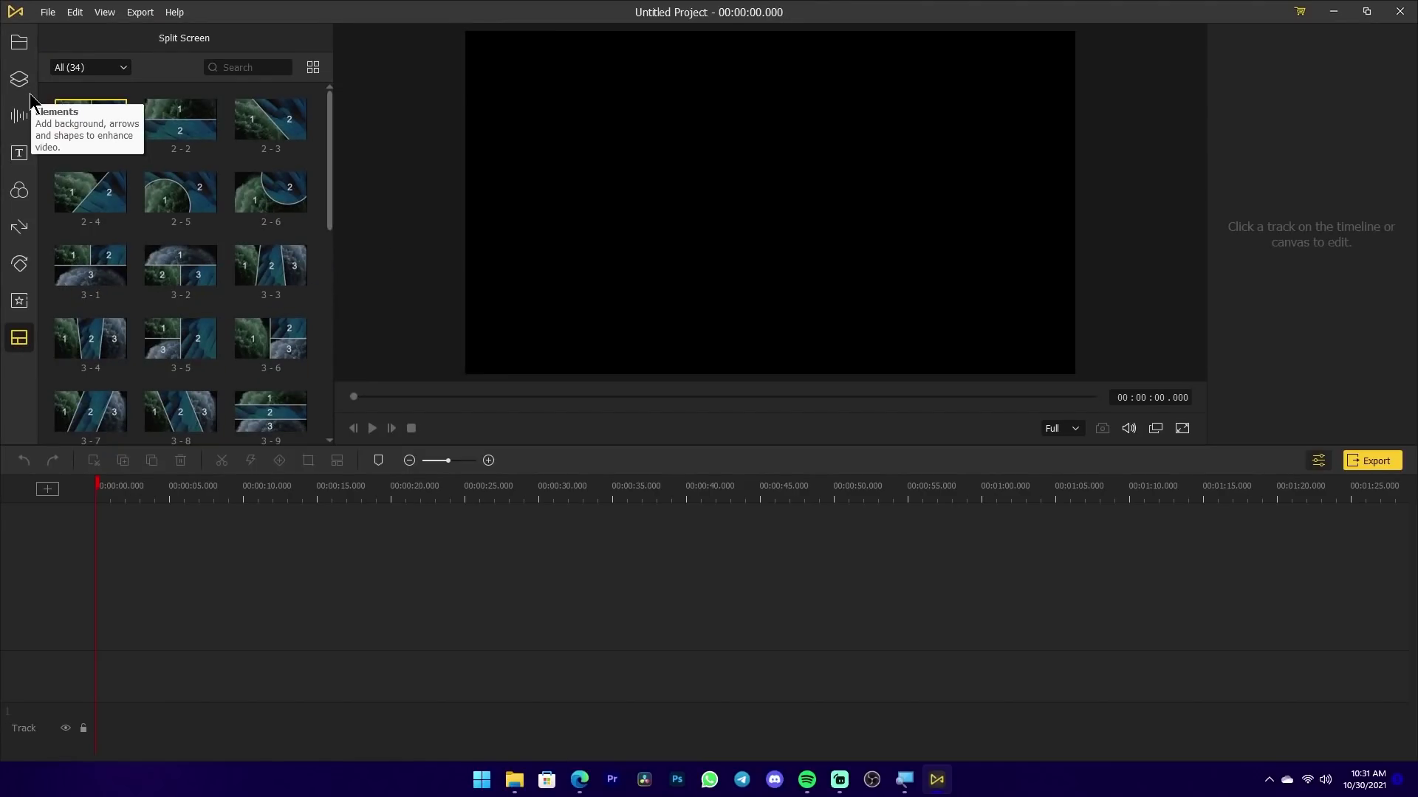
- Import the three video clips and the Uh Oh - Slynk audio from the Samples folder into the project media
click(22, 46)
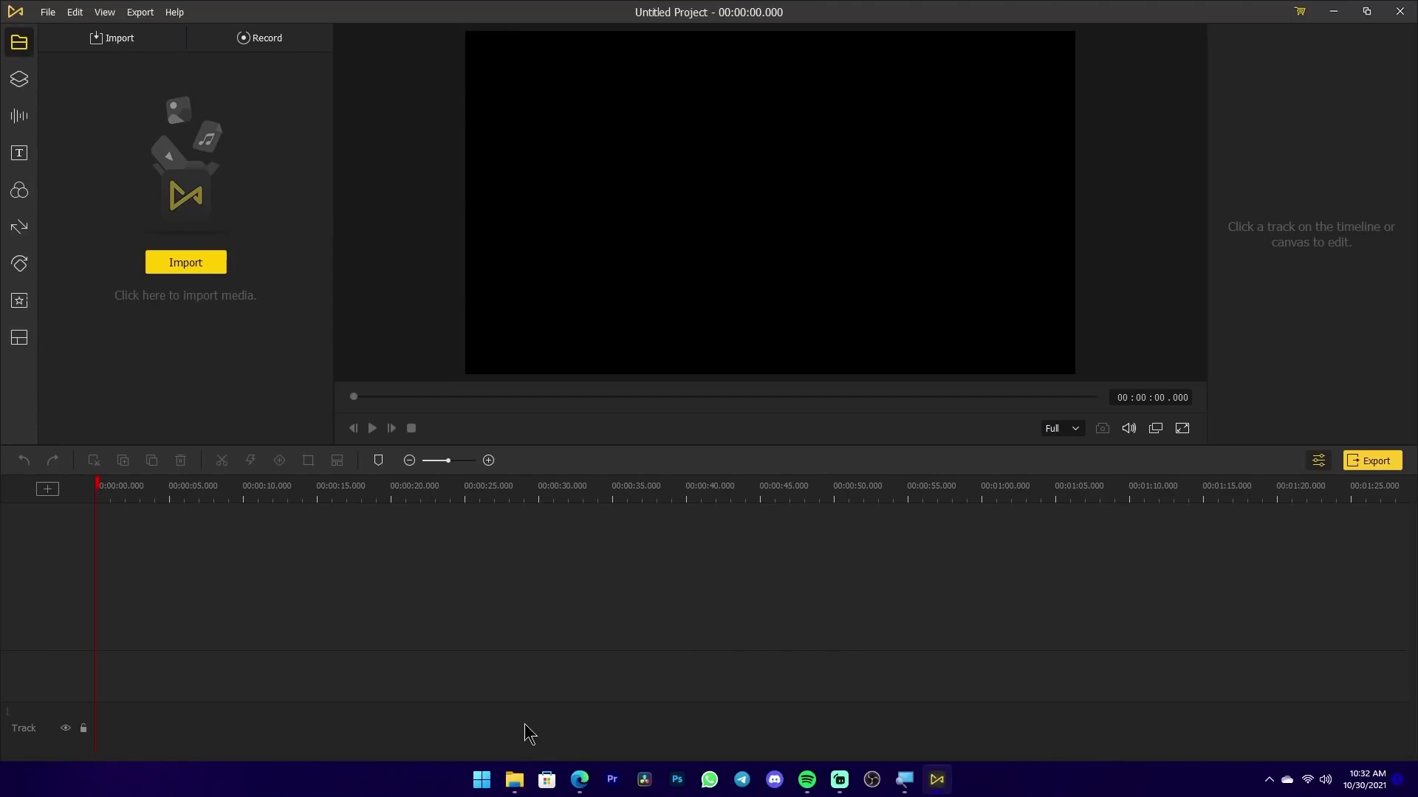
mouse_move(515, 780)
click(579, 720)
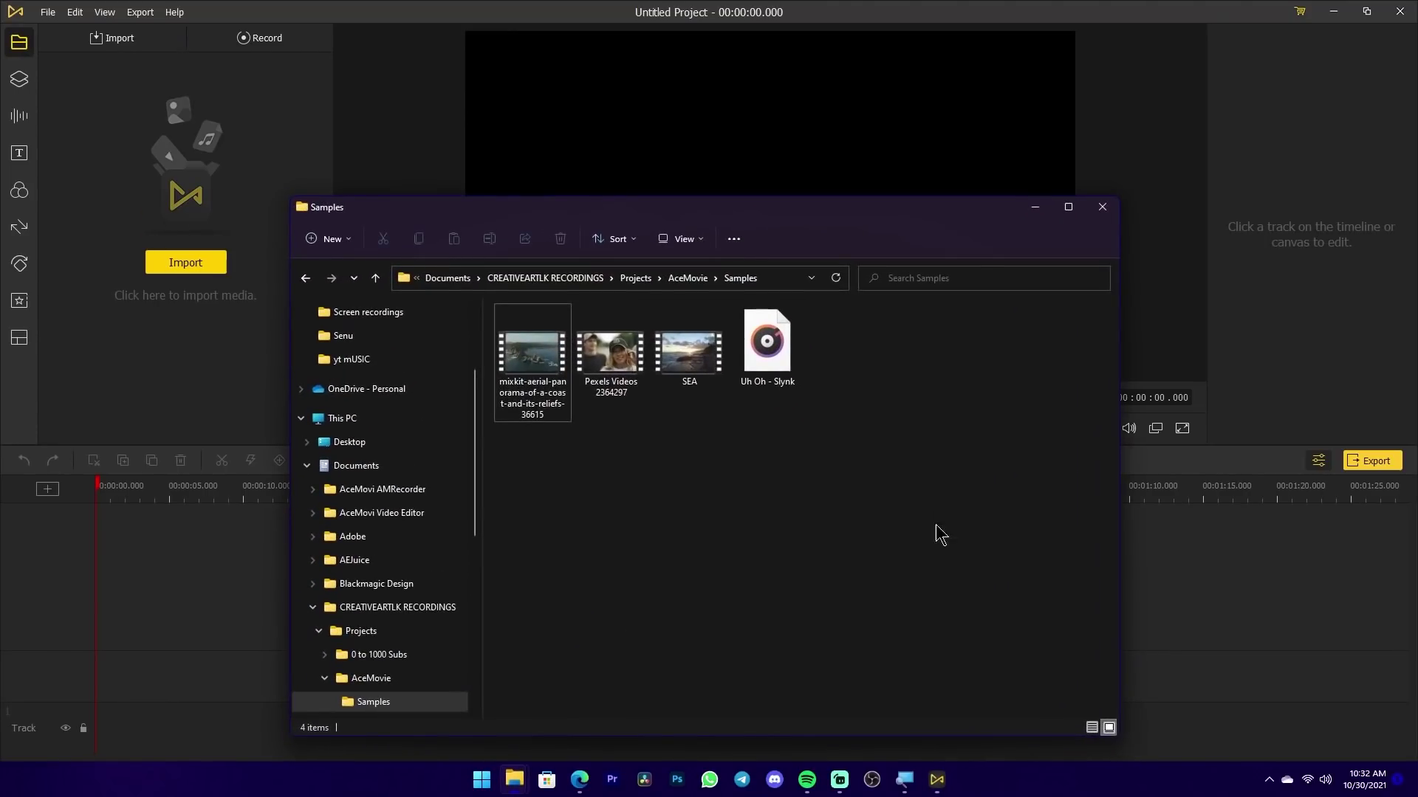
drag(953, 441, 536, 325)
drag(613, 204, 871, 243)
drag(801, 393, 155, 143)
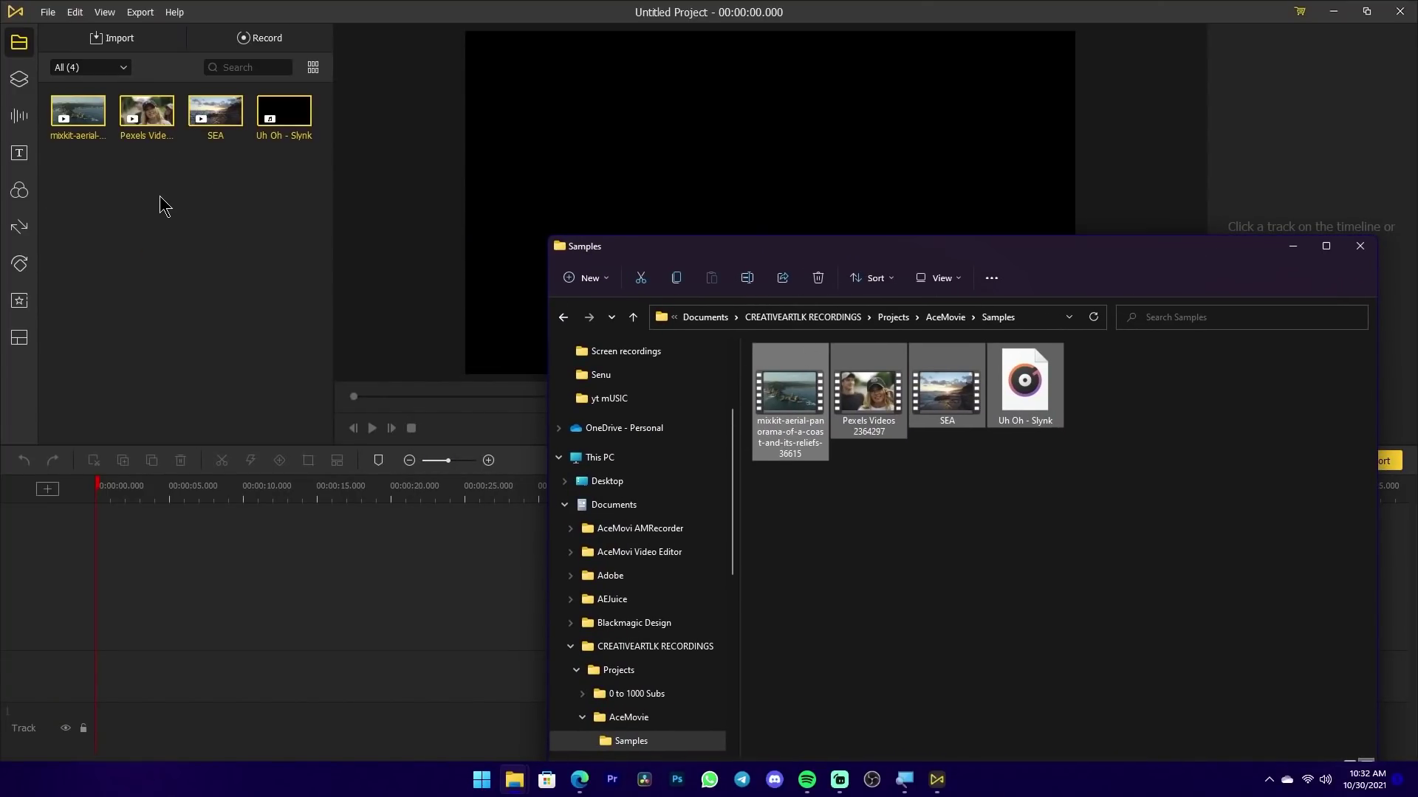
click(214, 197)
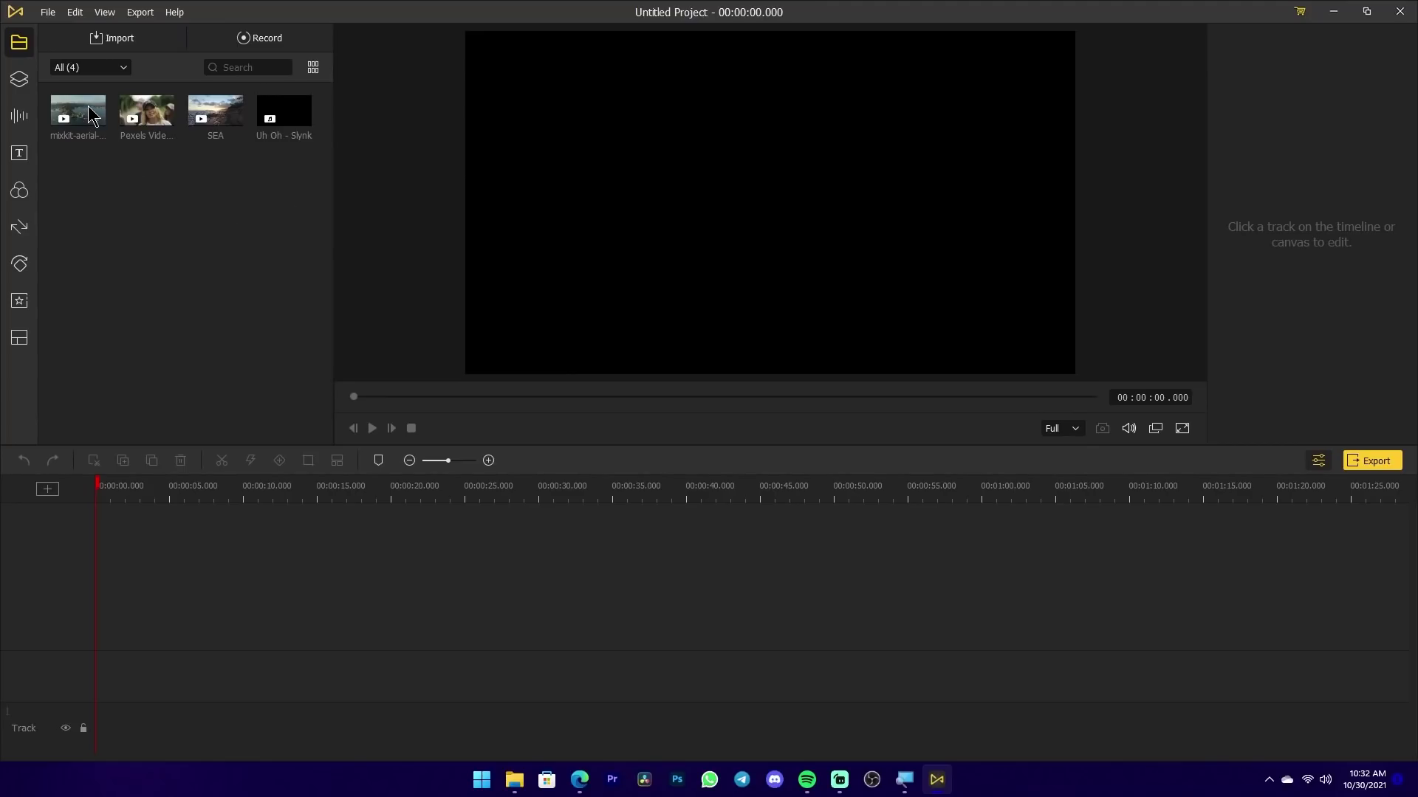
- Add the mixkit aerial clip to the timeline, match the project to the media at 1920*1080, 23.98 fps, and preview the clip
drag(204, 376, 209, 604)
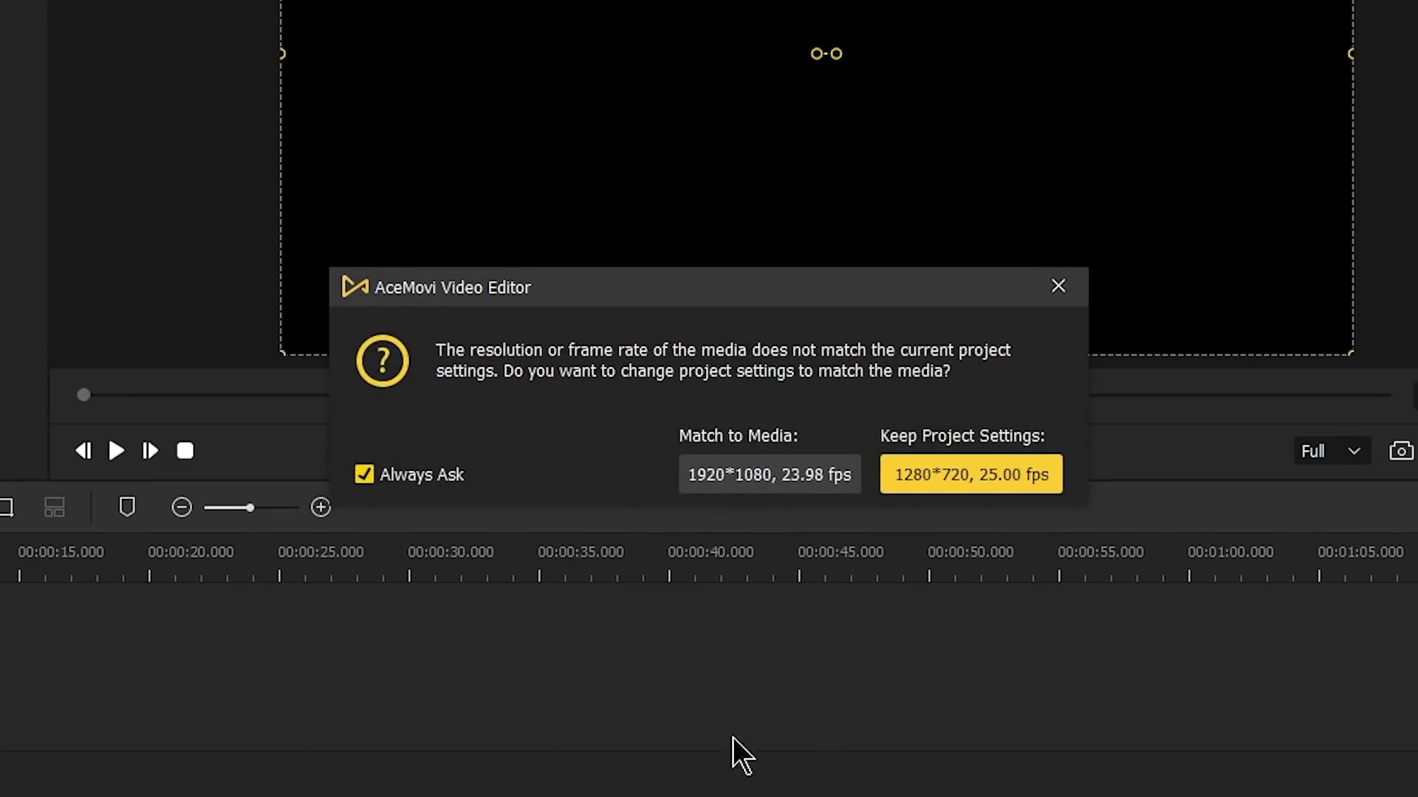
click(798, 473)
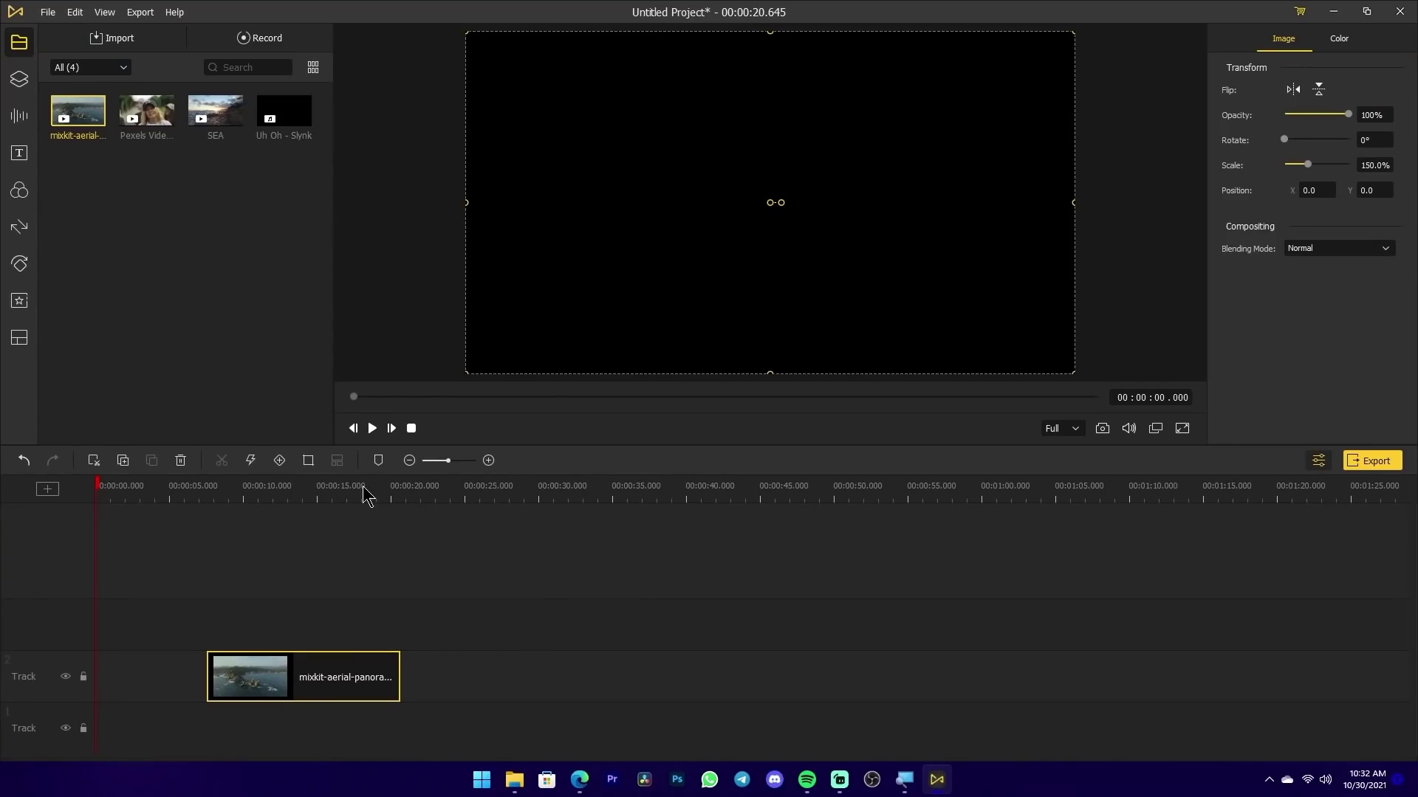
click(293, 491)
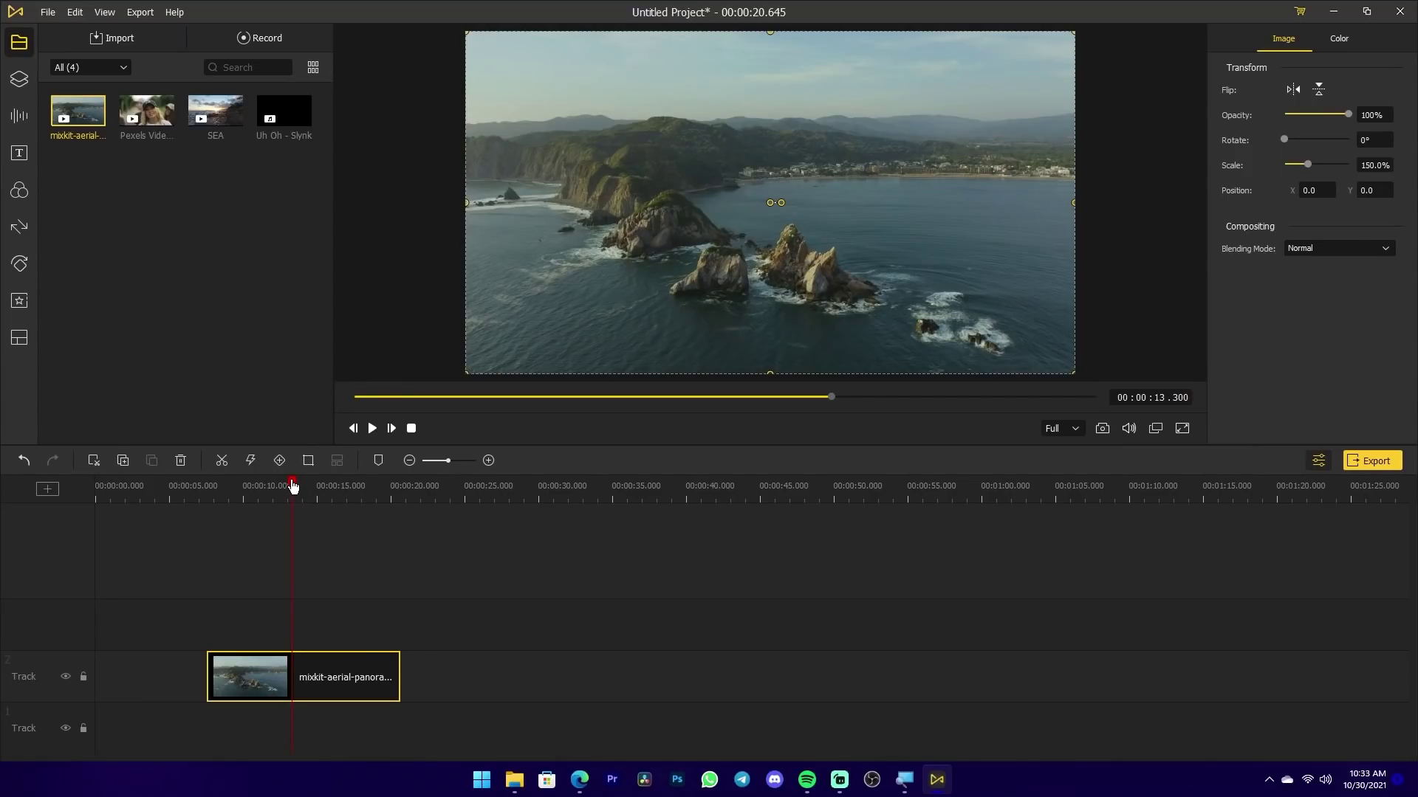
mouse_move(299, 491)
mouse_down()
mouse_move(247, 502)
mouse_move(319, 502)
mouse_up()
- Place the Pexels Videos 2364297 clip directly after the aerial clip on the same track
drag(146, 131, 429, 663)
drag(507, 579, 902, 715)
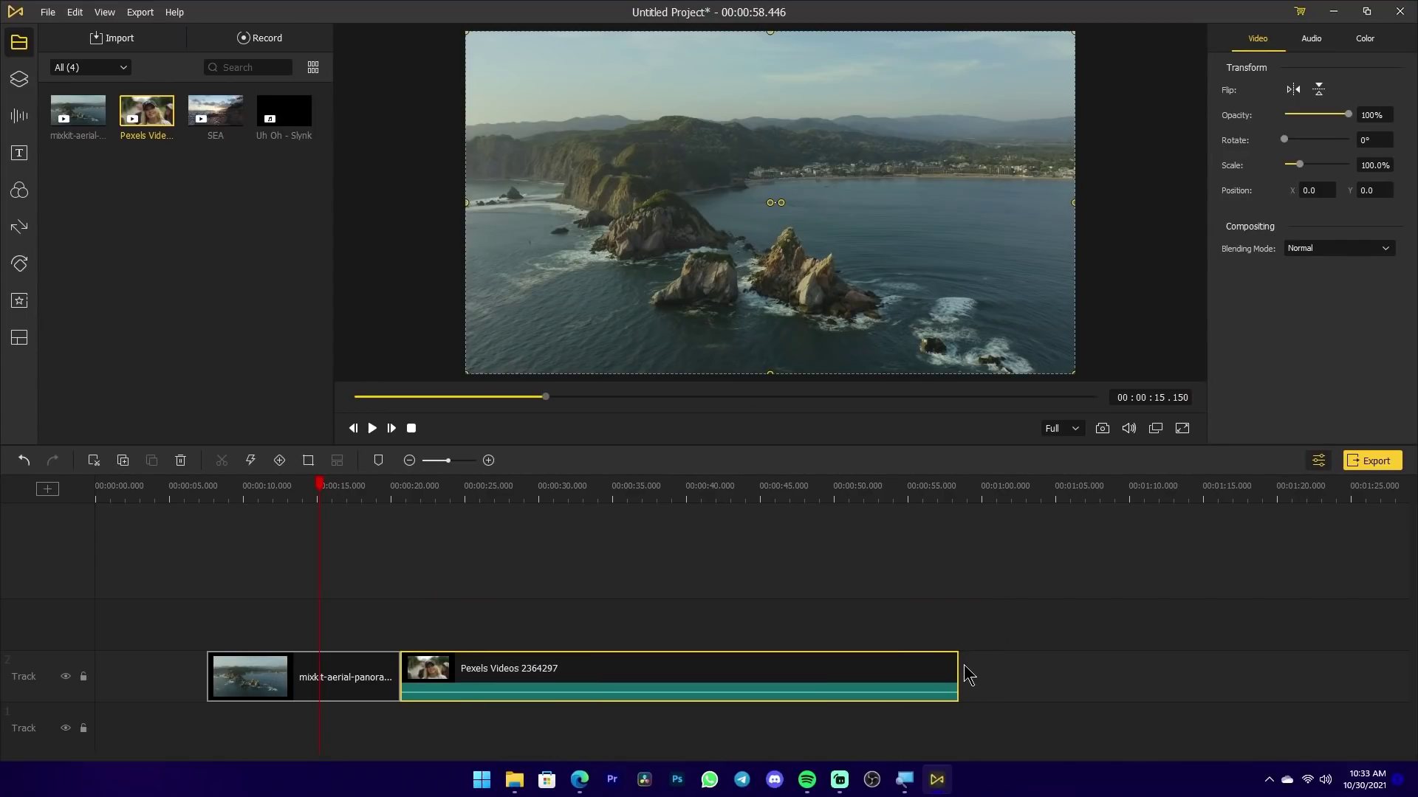
- Try shortening the Pexels Videos 2364297 clip from its end and undo the trim
drag(957, 675, 688, 680)
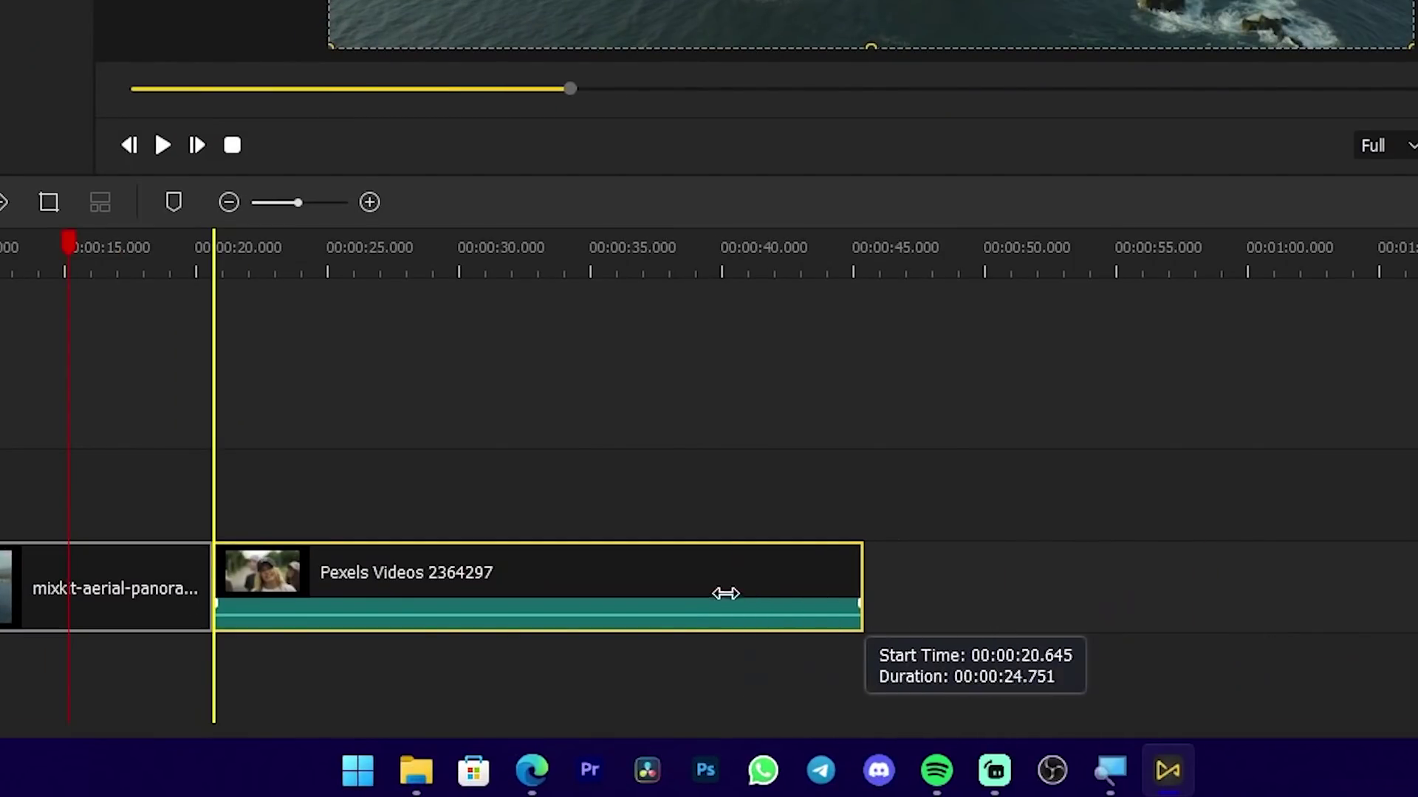
drag(726, 594, 531, 596)
key(ctrl+z)
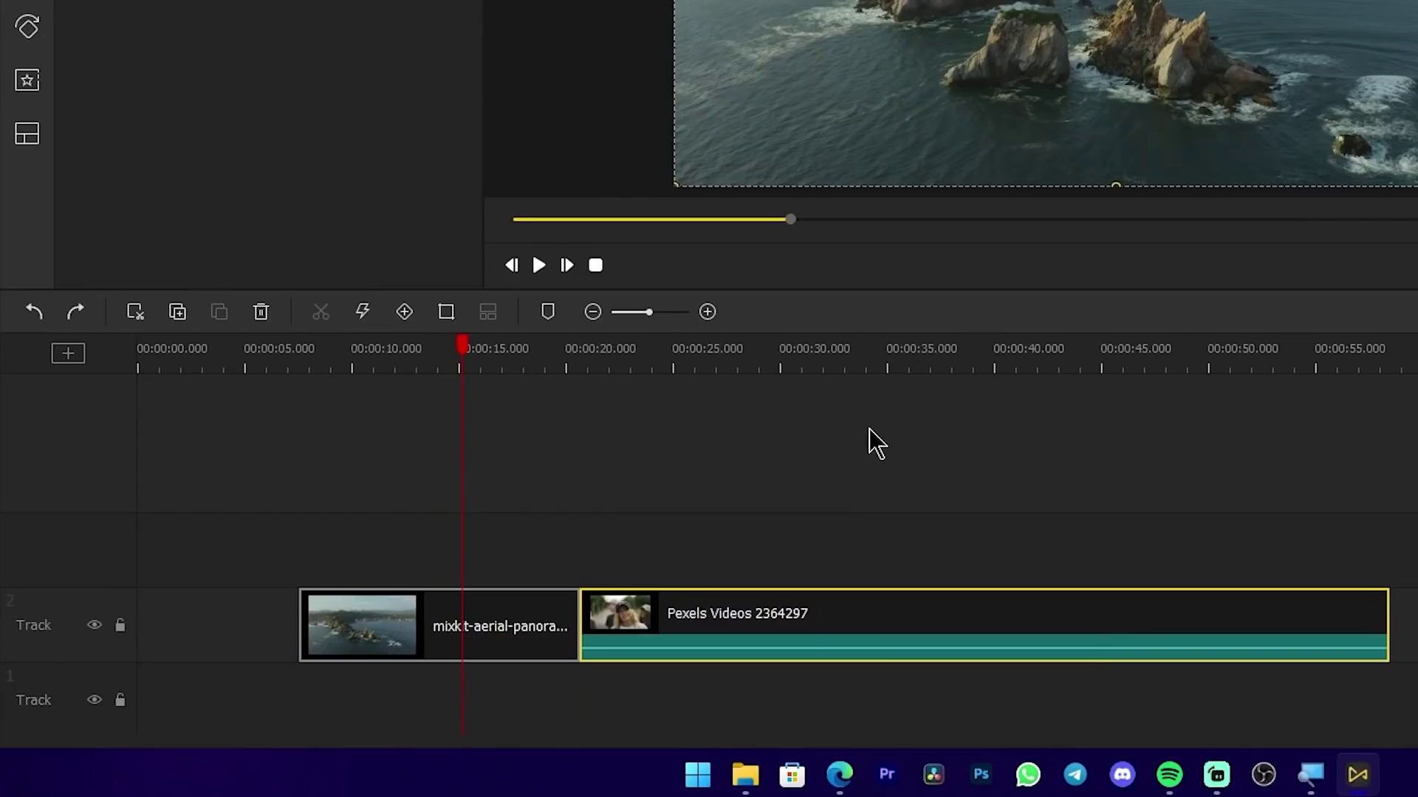
- Split the Pexels Videos 2364297 clip at 00:00:33.000 and delete the part after the cut
drag(462, 347, 845, 360)
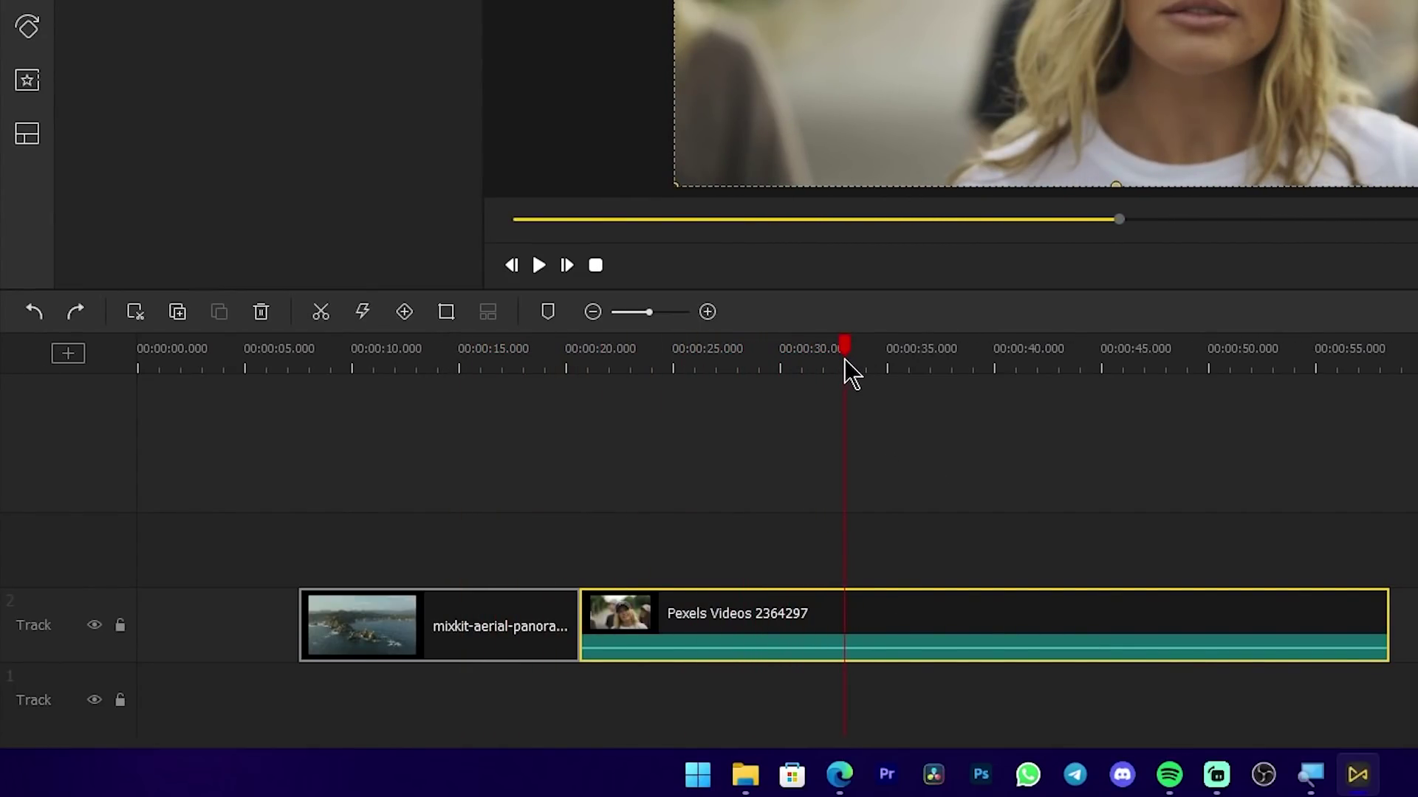
mouse_move(950, 624)
key(ctrl+b)
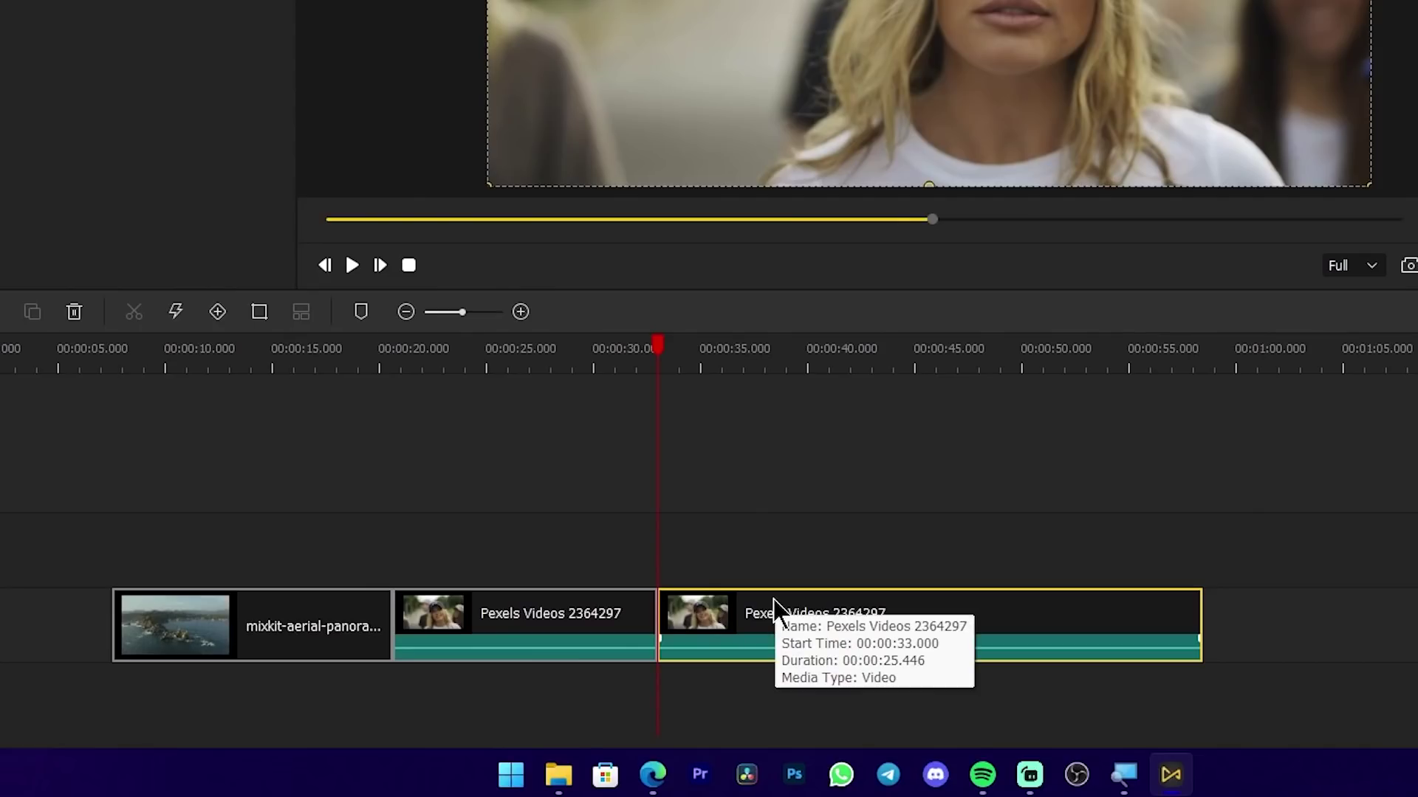
drag(930, 614, 1095, 603)
drag(949, 616, 848, 592)
key(Delete)
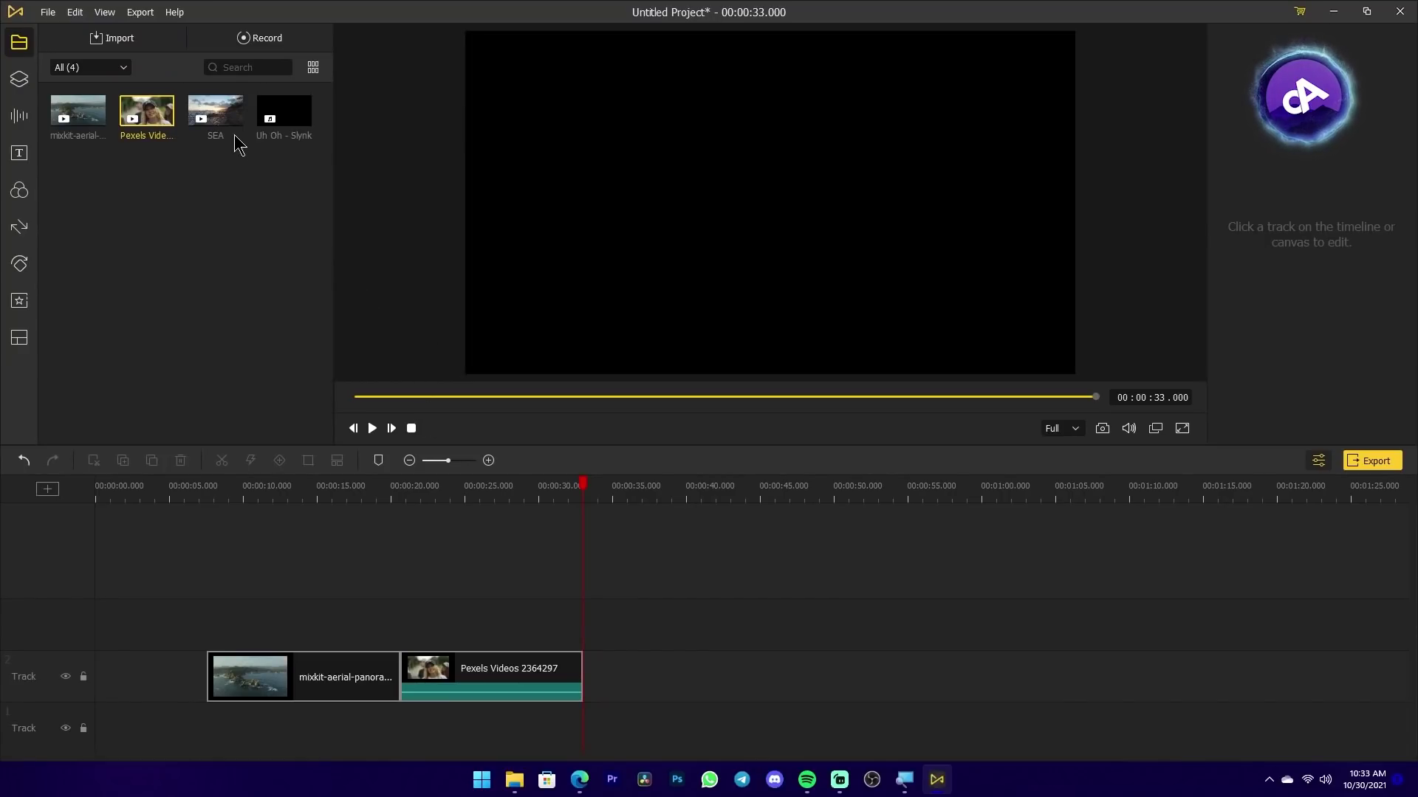
- Append the SEA clip after the Pexels clip and place the Uh Oh - Slynk audio on track 1, aligned with the first clip's start
drag(216, 103, 657, 668)
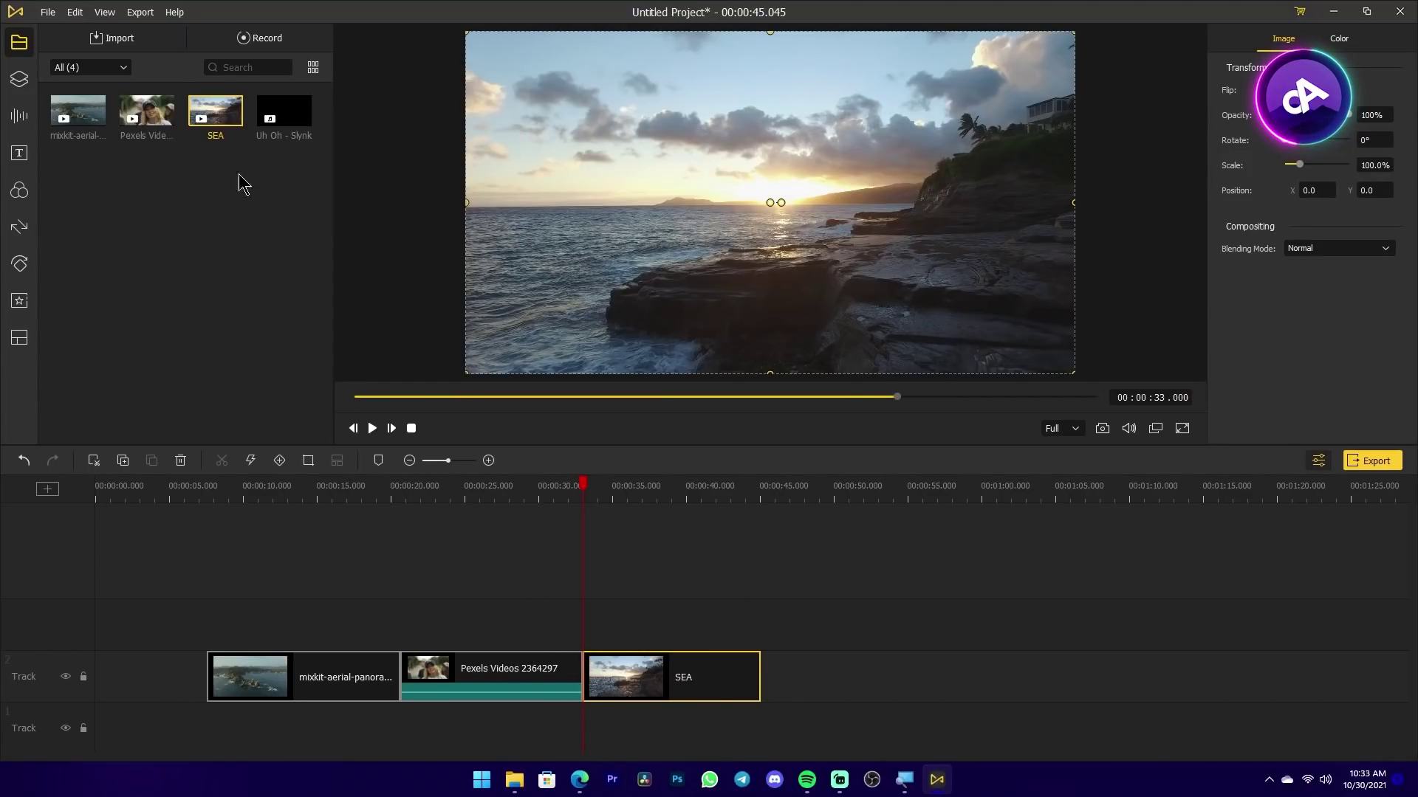
drag(294, 130, 215, 576)
drag(765, 712, 764, 712)
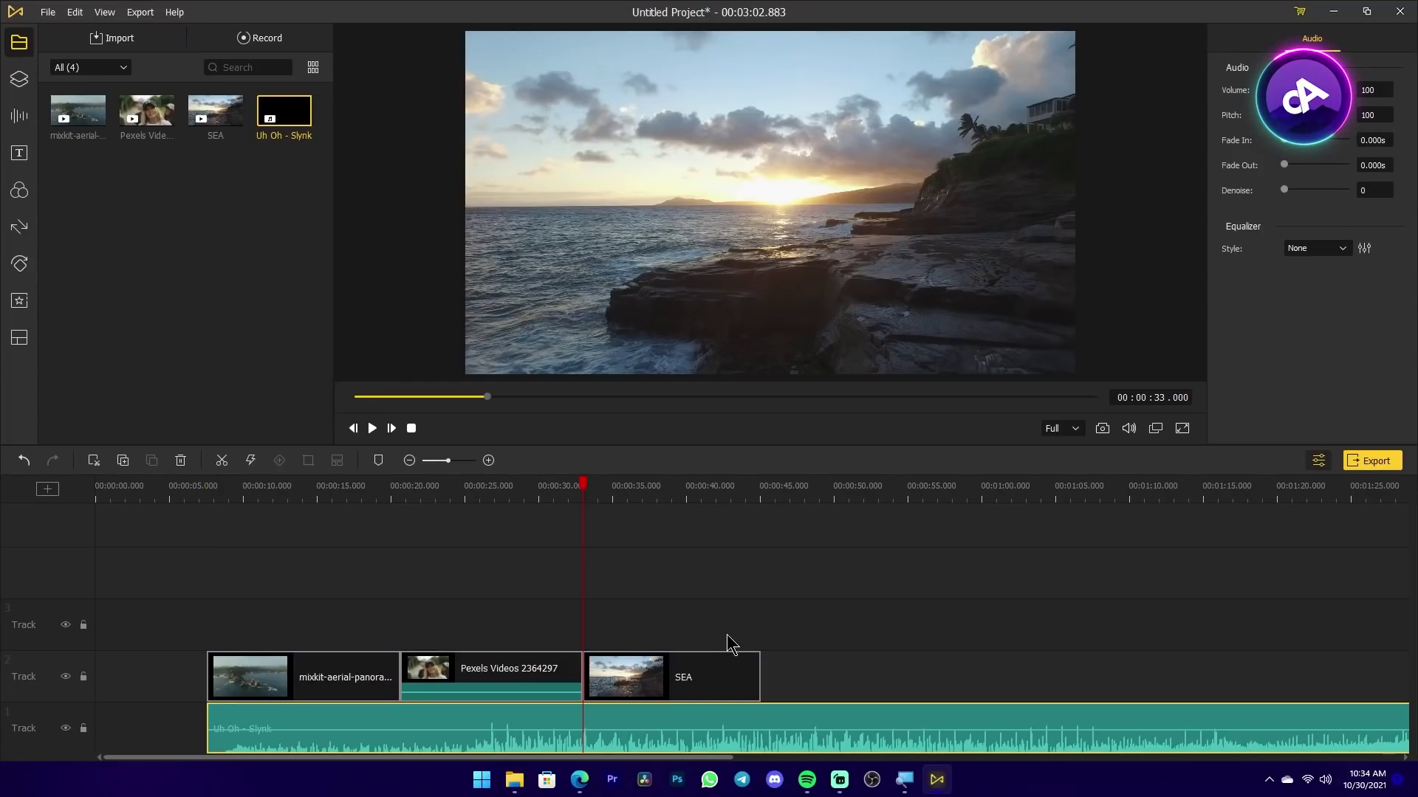
- Split the Uh Oh - Slynk audio at the end of the SEA clip and delete the excess part
drag(820, 501, 744, 492)
click(746, 491)
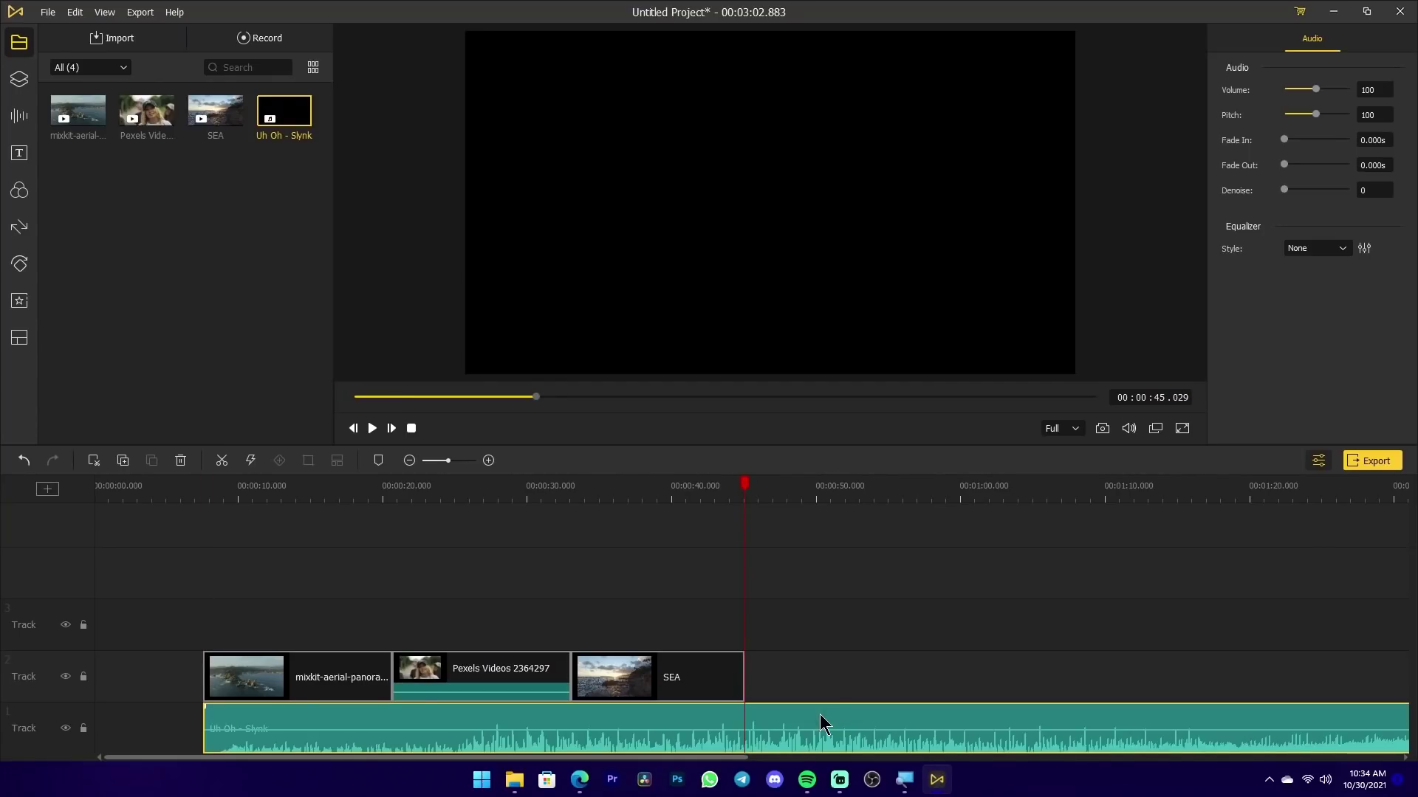
key(ctrl+b)
drag(819, 722, 914, 718)
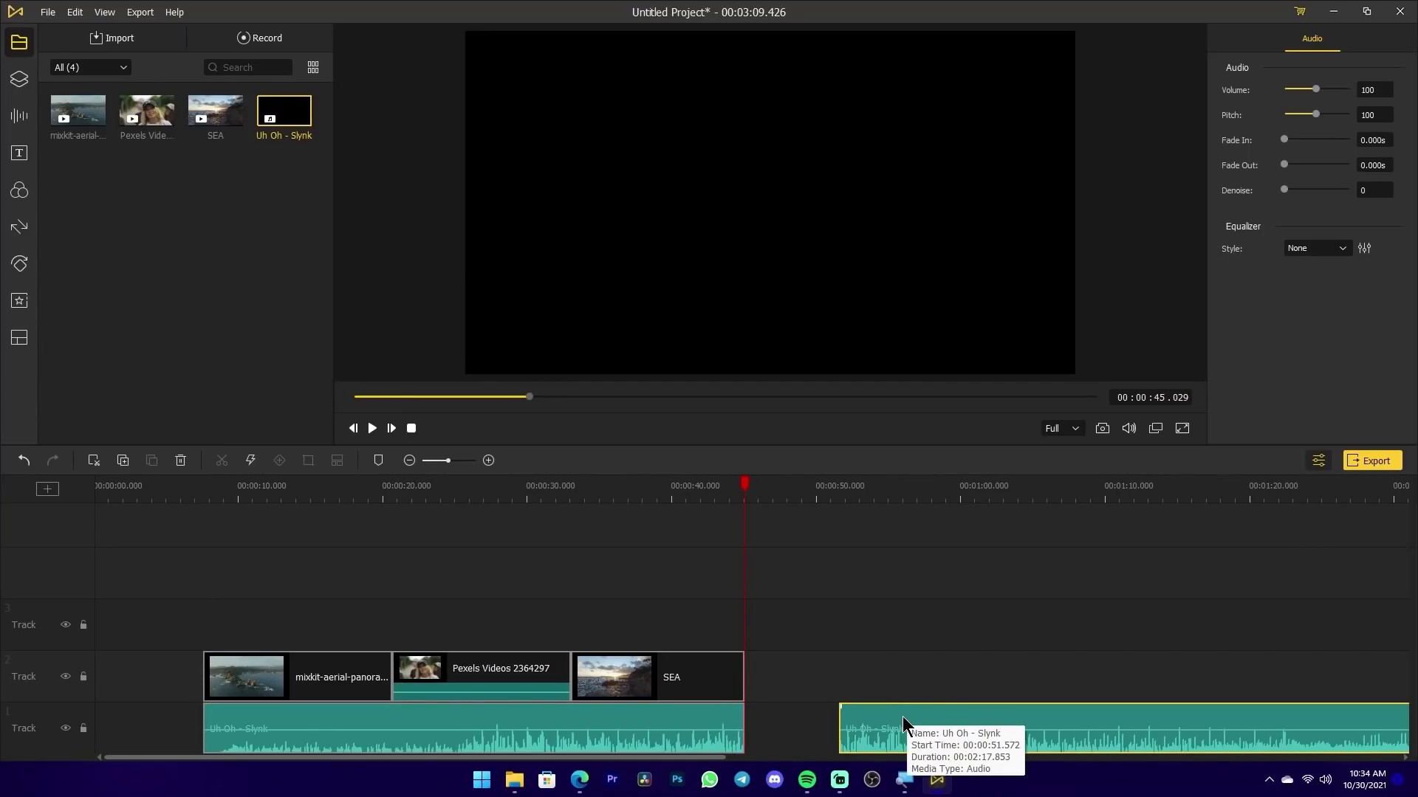
key(Delete)
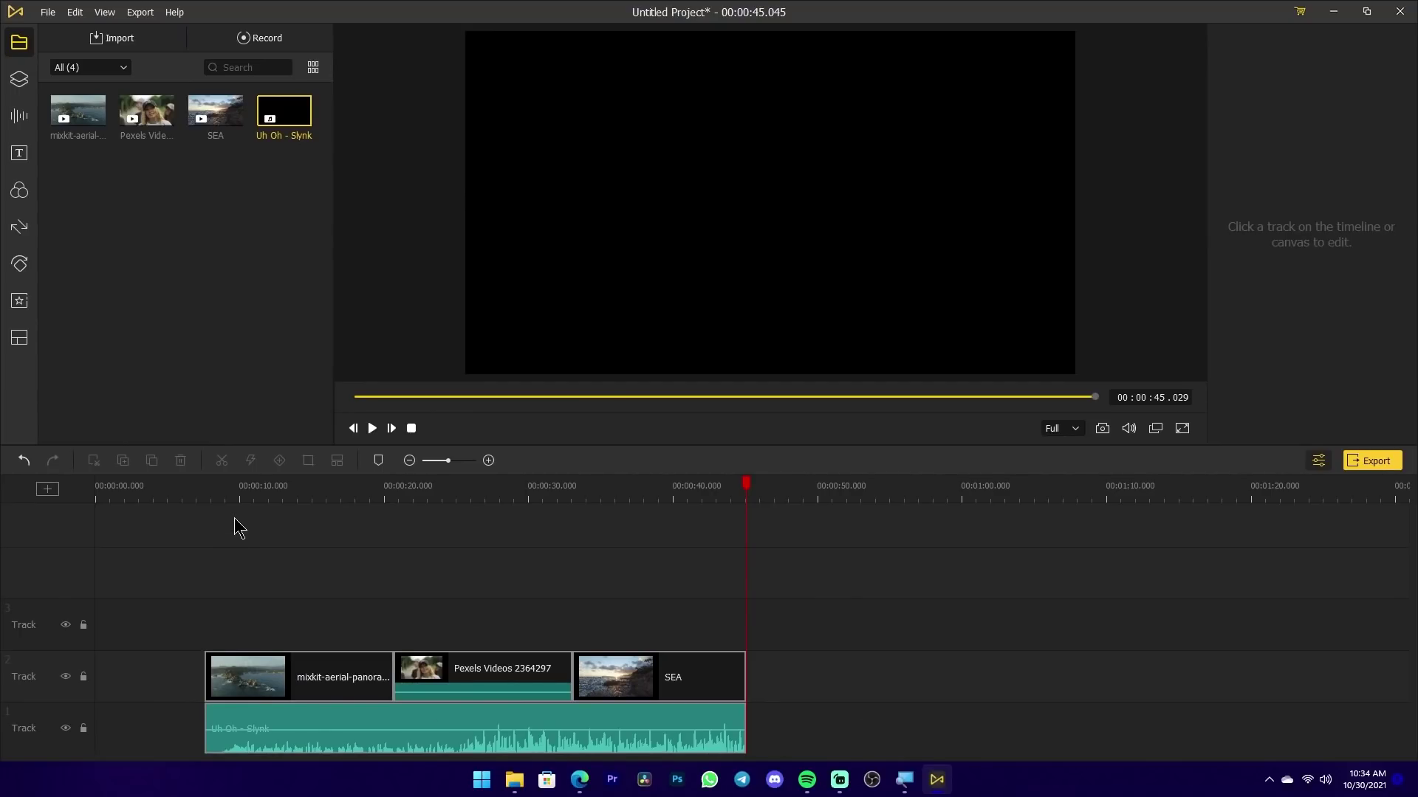
- Scrub to about 00:00:12.880 in the aerial clip and check the available preview quality options
drag(242, 486, 281, 507)
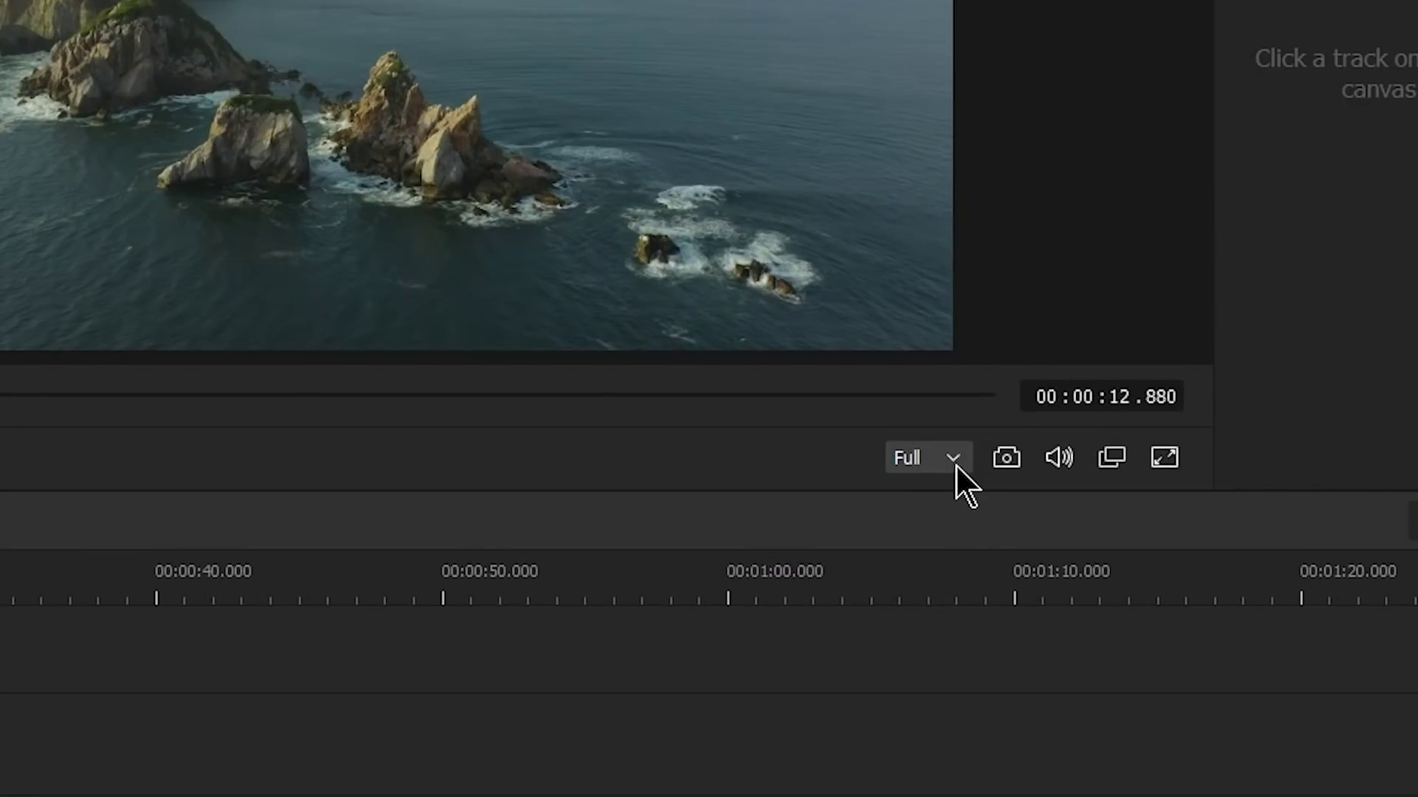
click(955, 464)
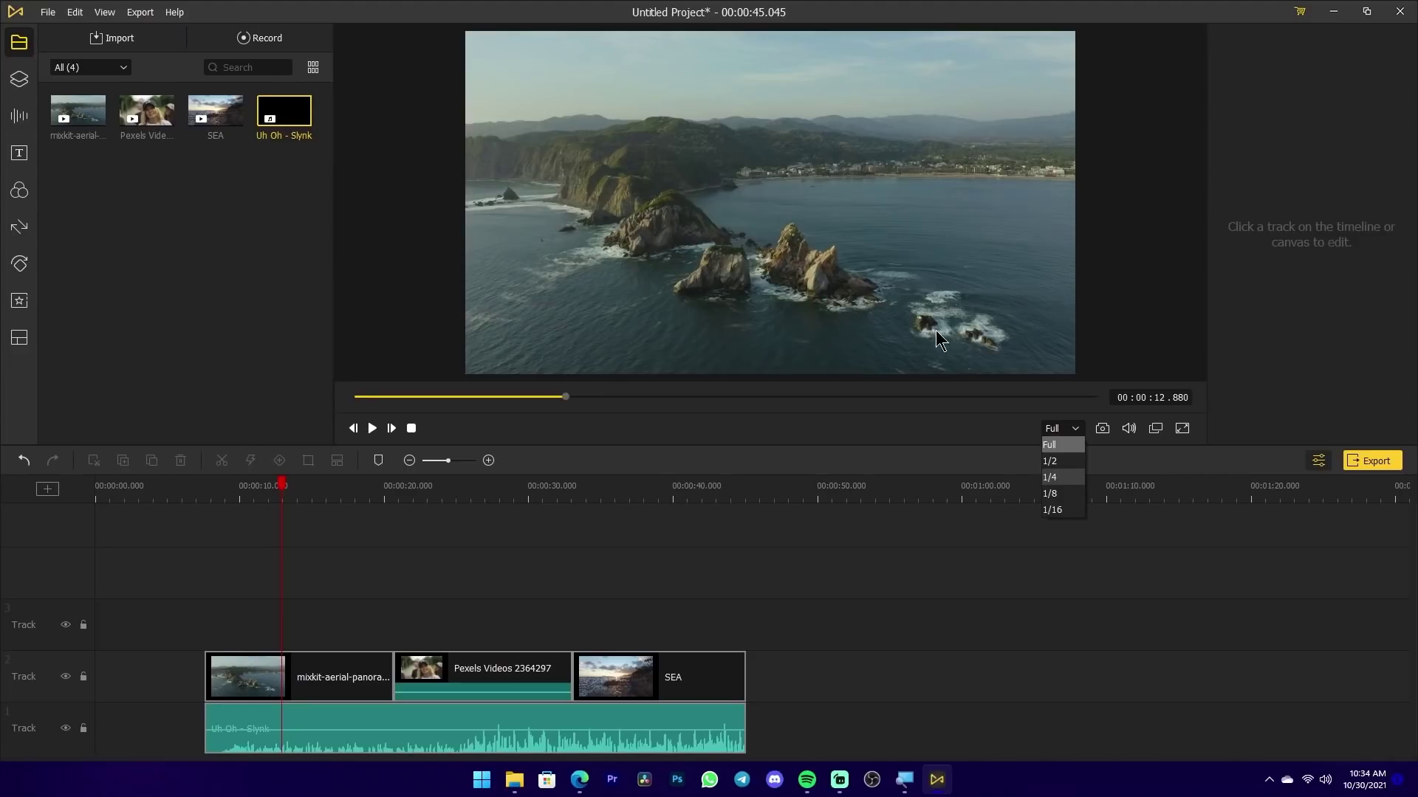
click(1208, 401)
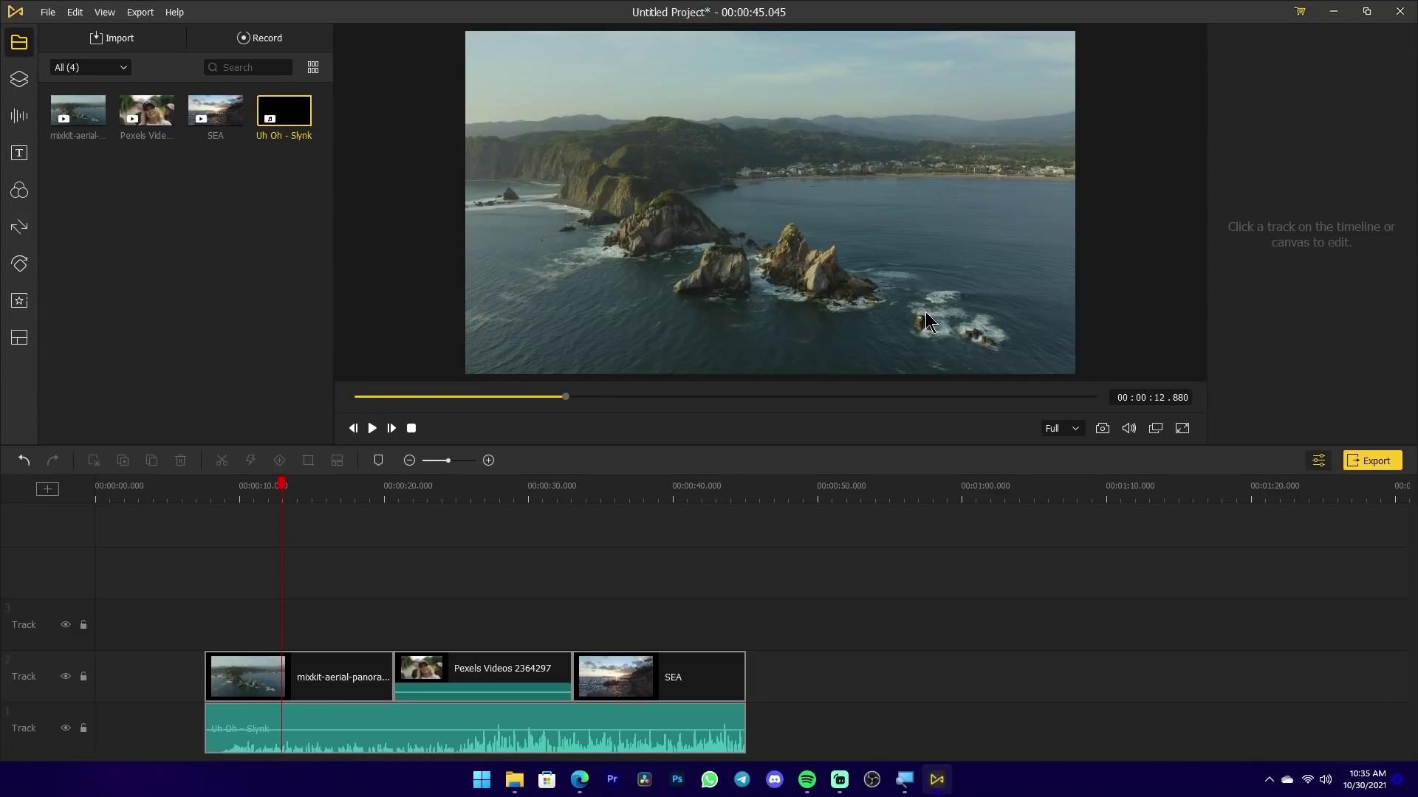
- Detach the preview into a separate window, reposition it and dock it back
click(1158, 428)
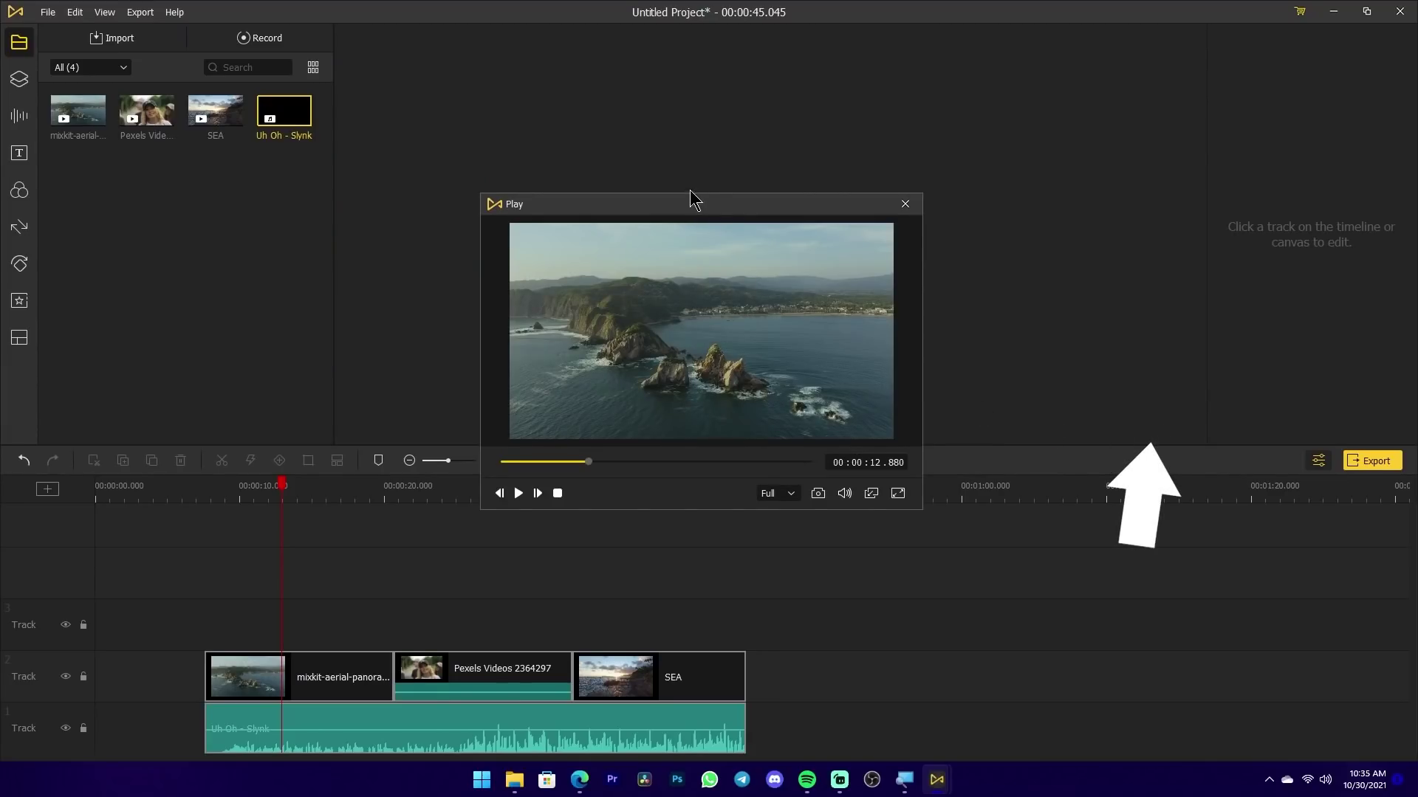
drag(718, 190, 721, 108)
click(843, 384)
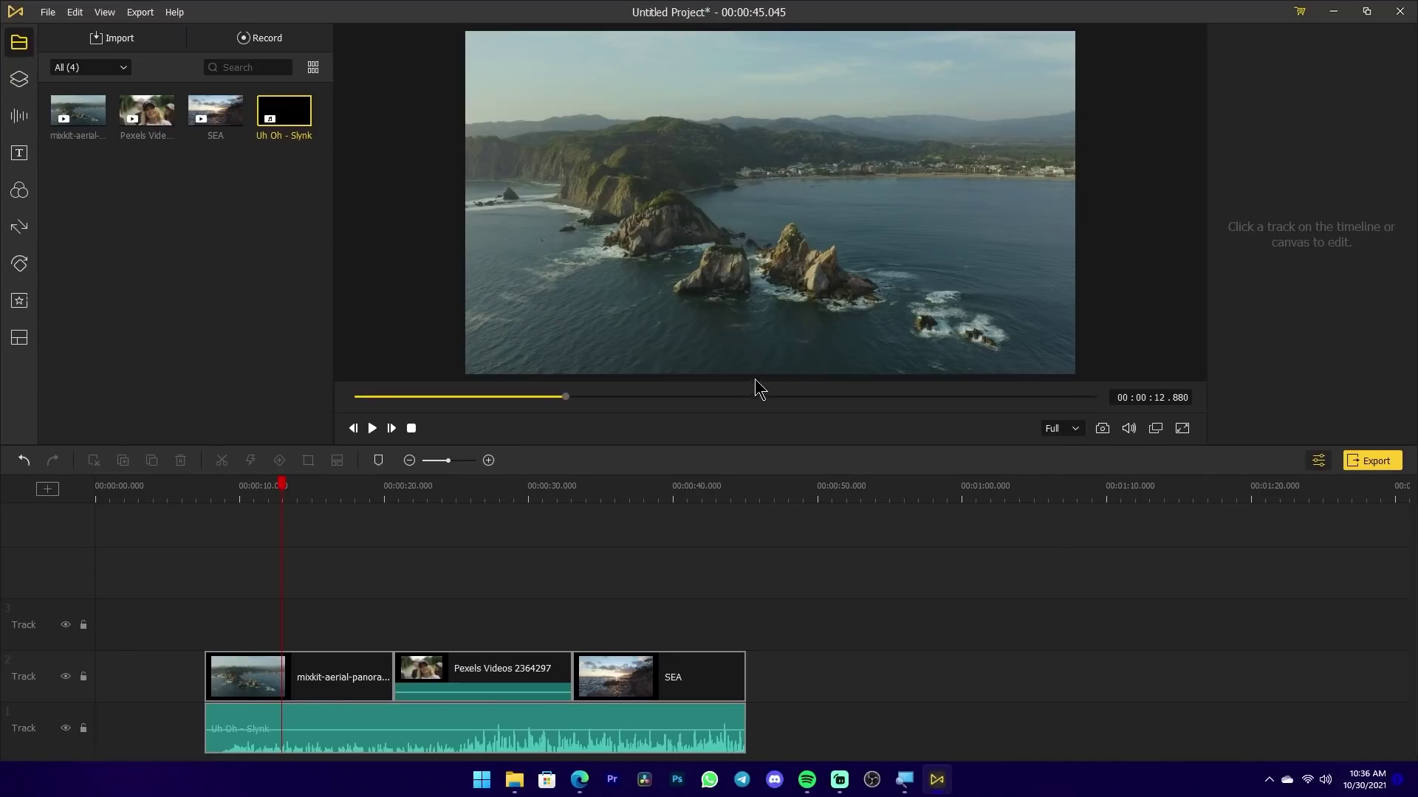
- Select the Pexels Videos 2364297 clip on the timeline and show the transitions library in Large Thumbnail View
click(381, 720)
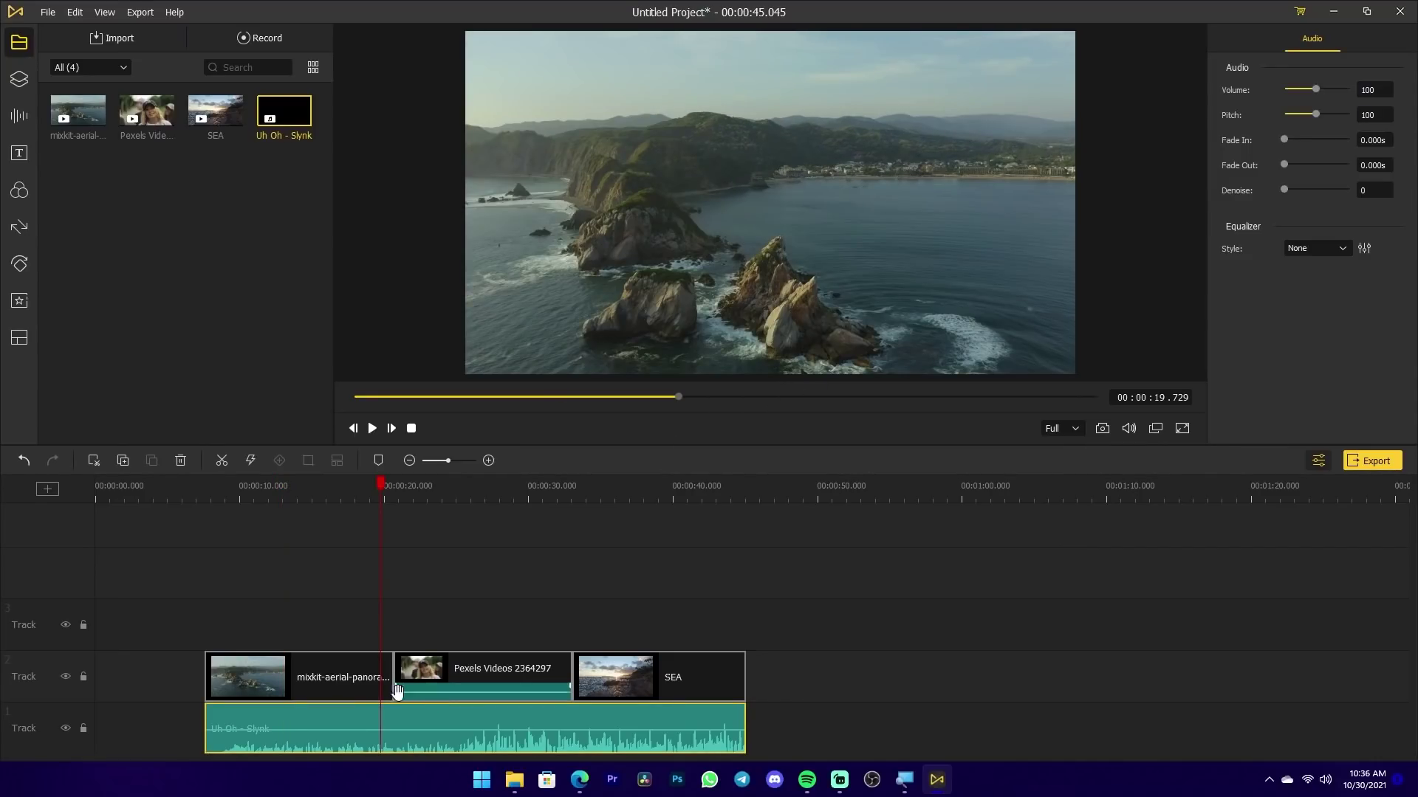
click(363, 694)
click(458, 672)
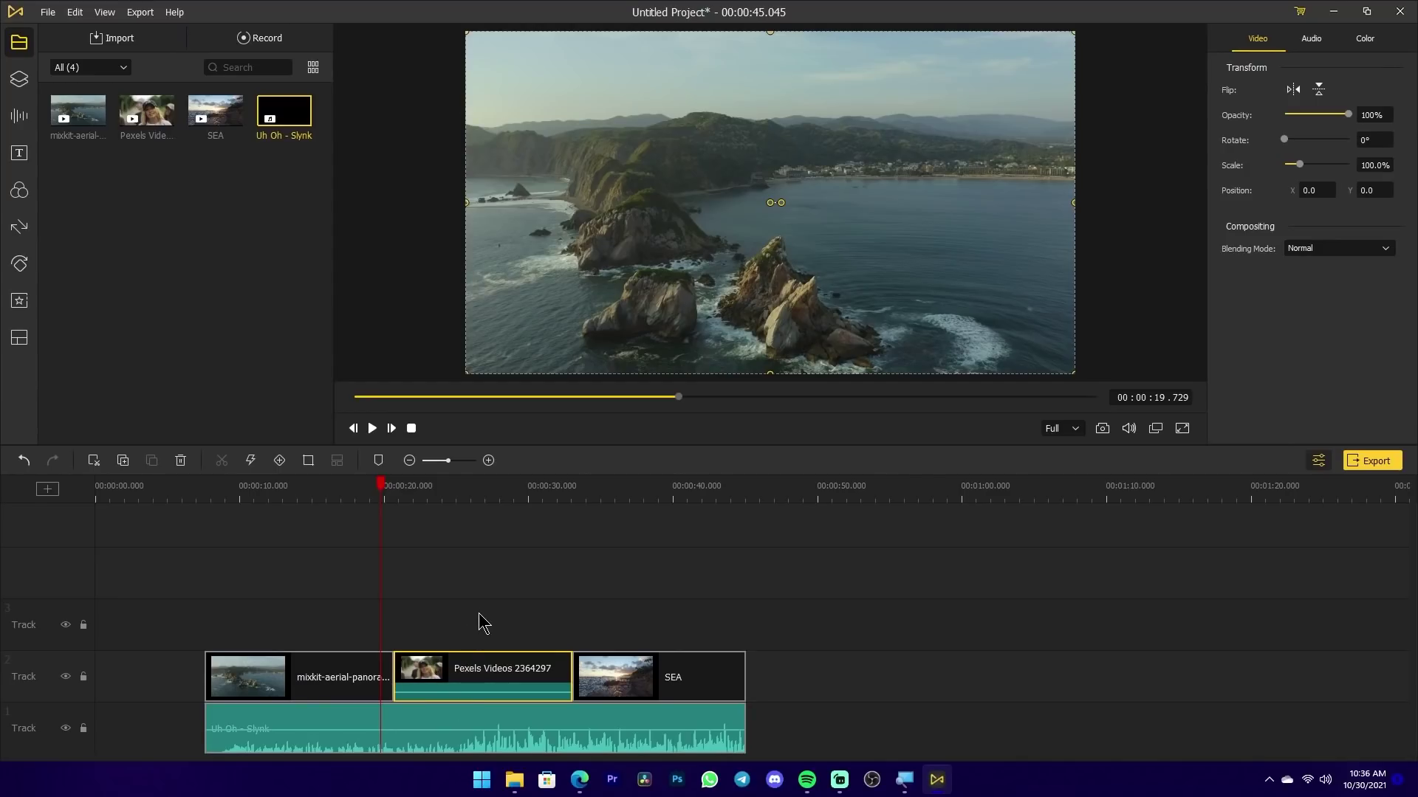
click(22, 232)
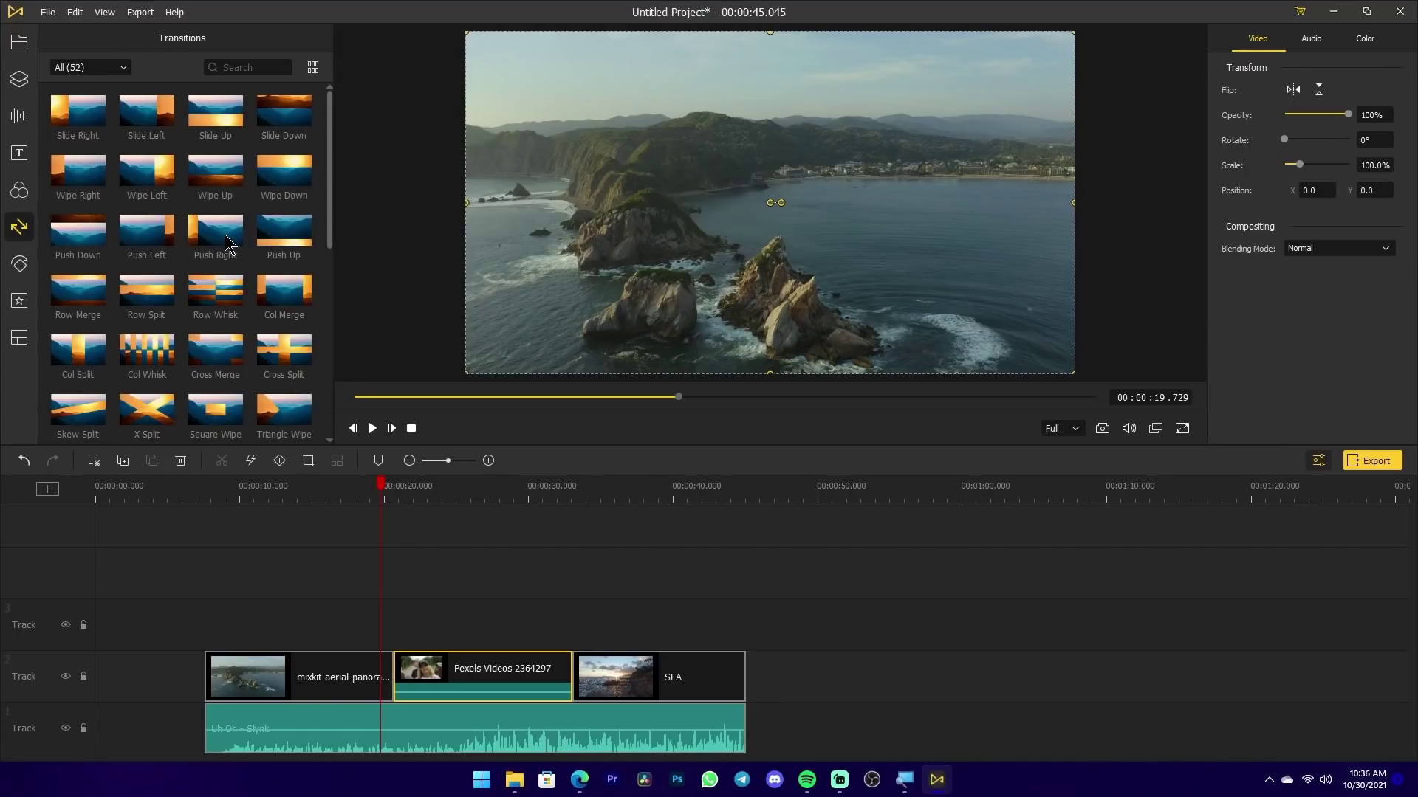
scroll(247, 266, down, 2)
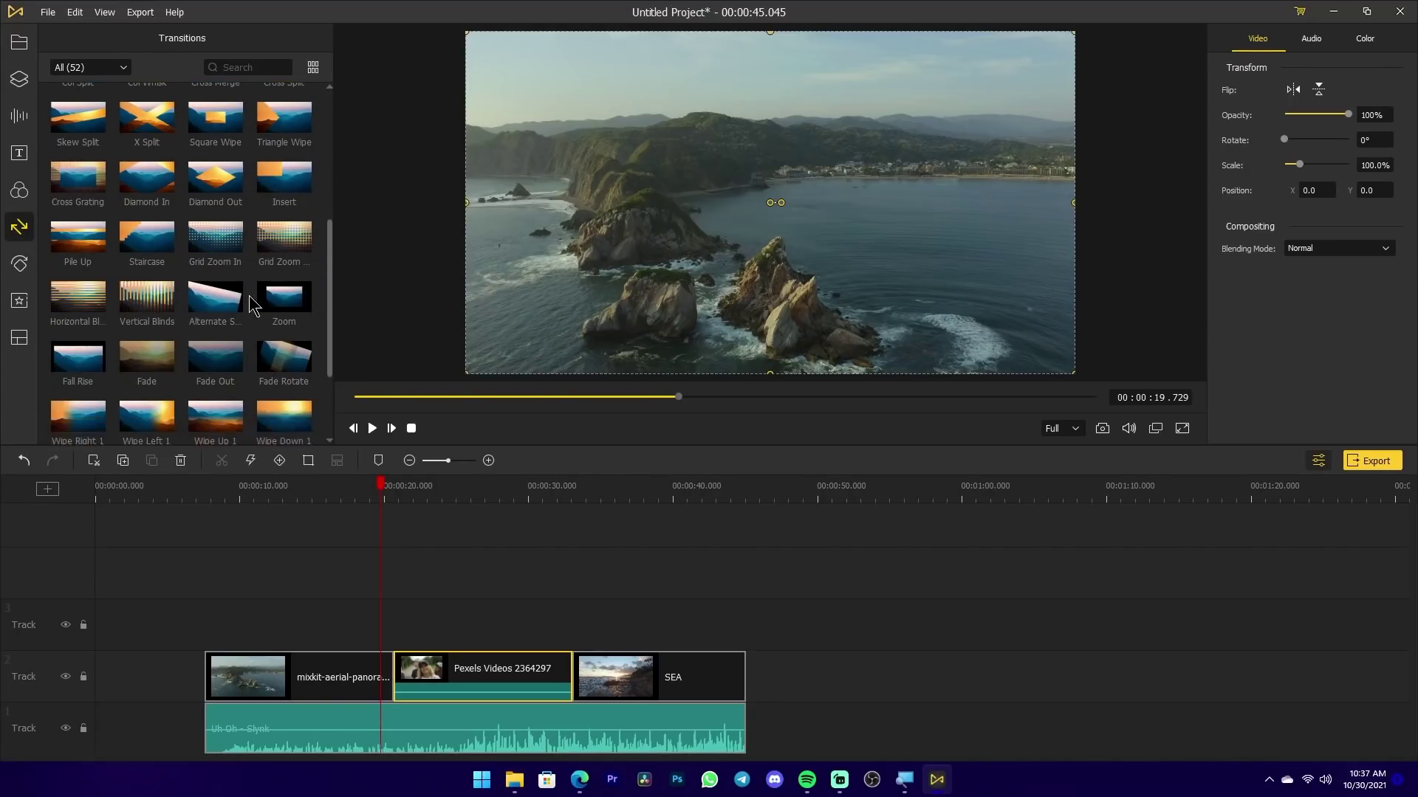
scroll(288, 221, up, 2)
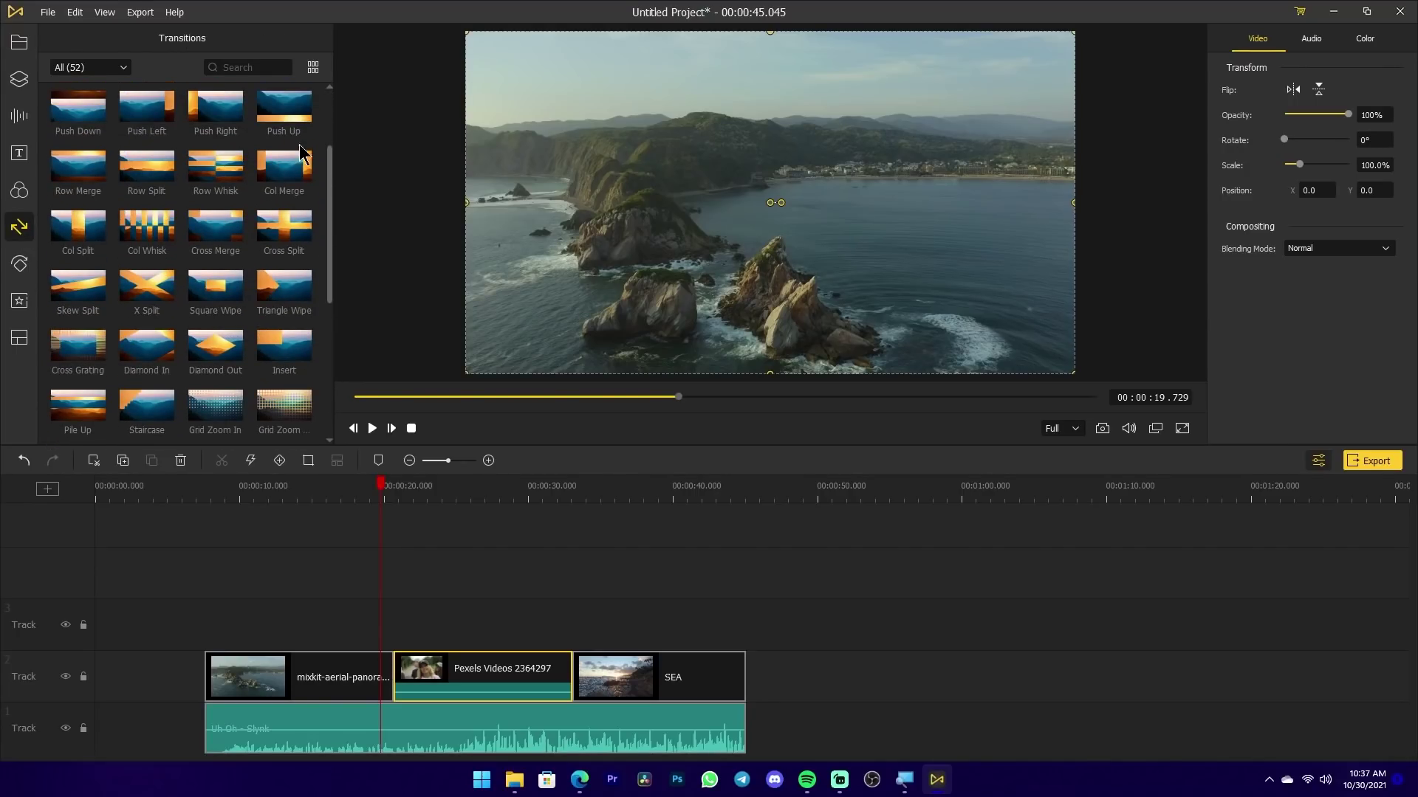
click(313, 67)
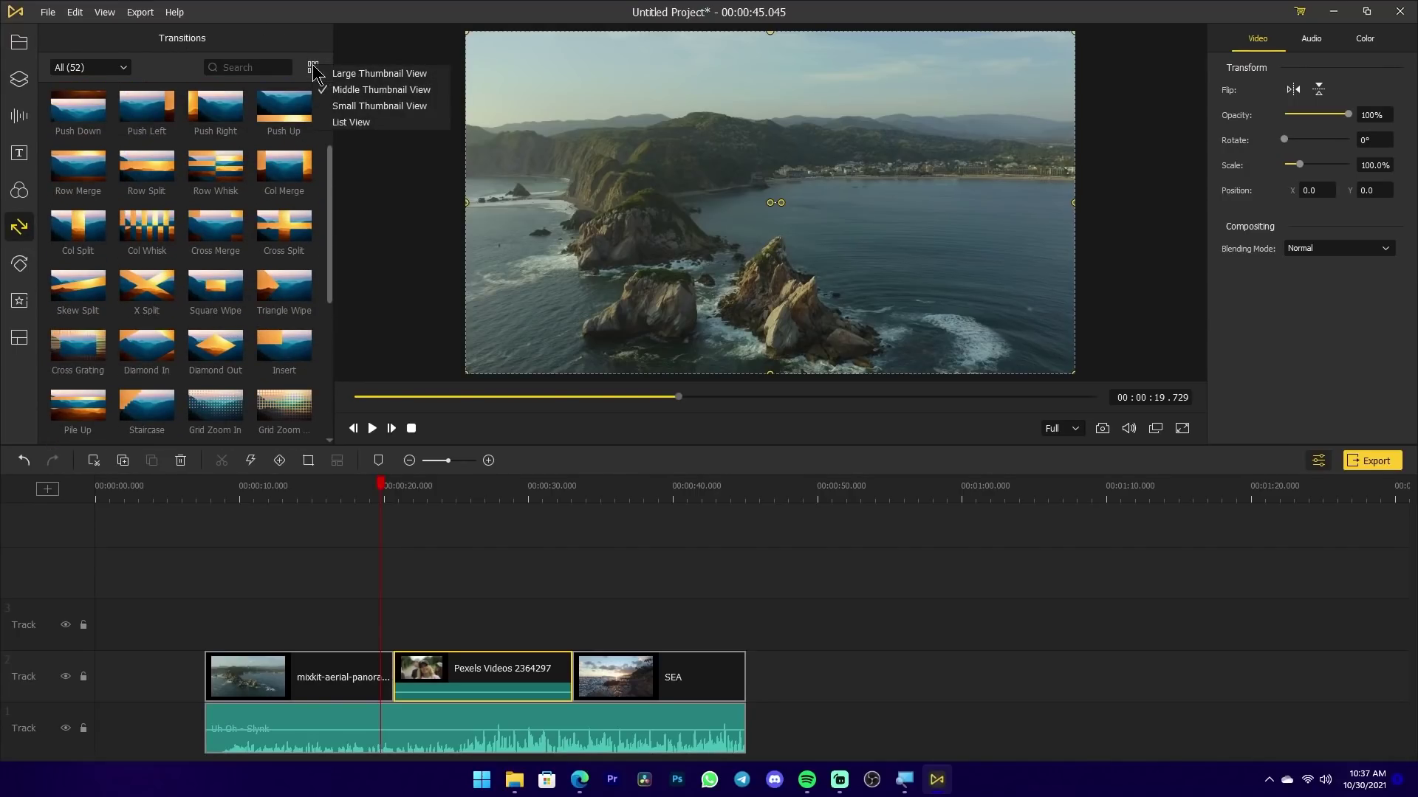
click(371, 73)
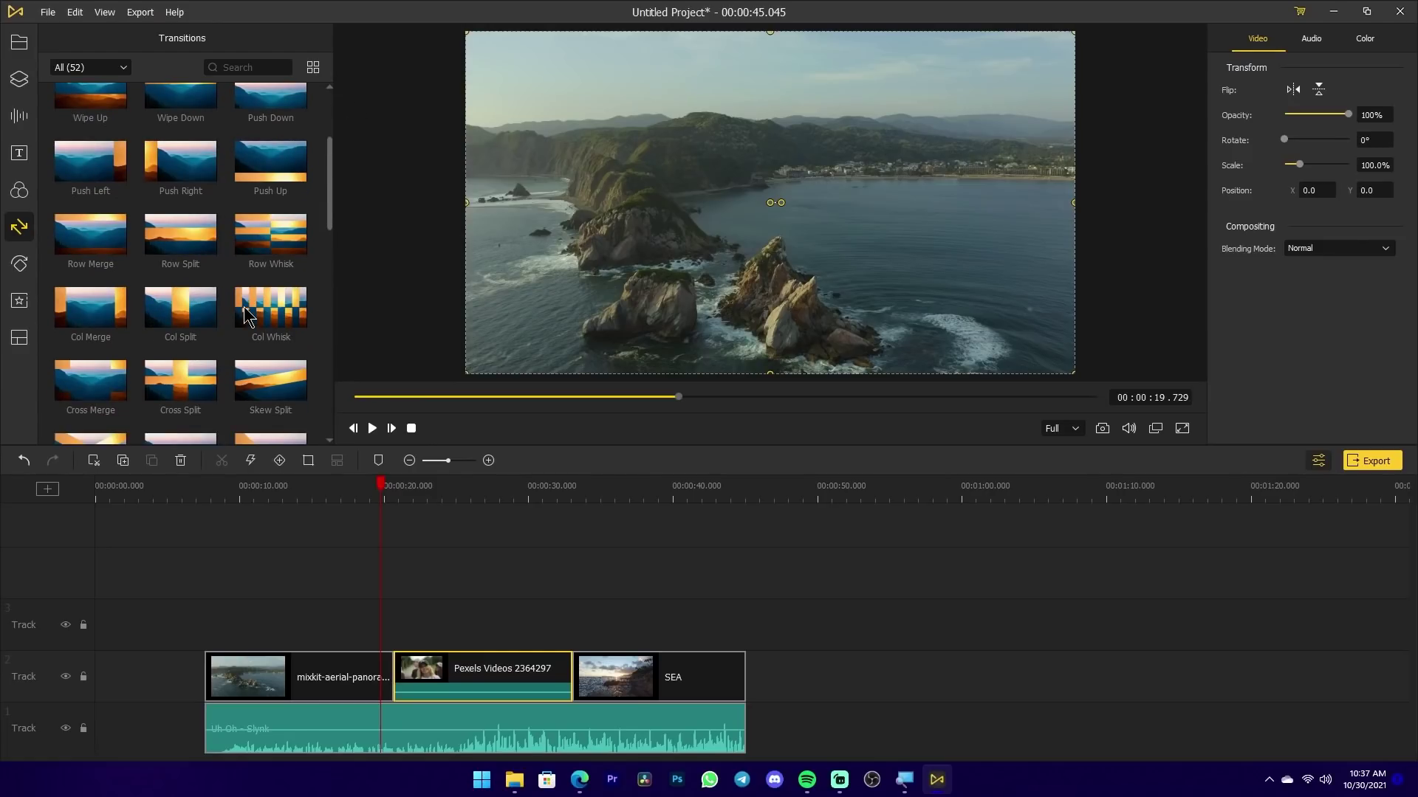
- Add a Wipe Left transition between the aerial clip and the Pexels Videos 2364297 clip and play through it
scroll(273, 177, up, 1)
drag(277, 166, 368, 604)
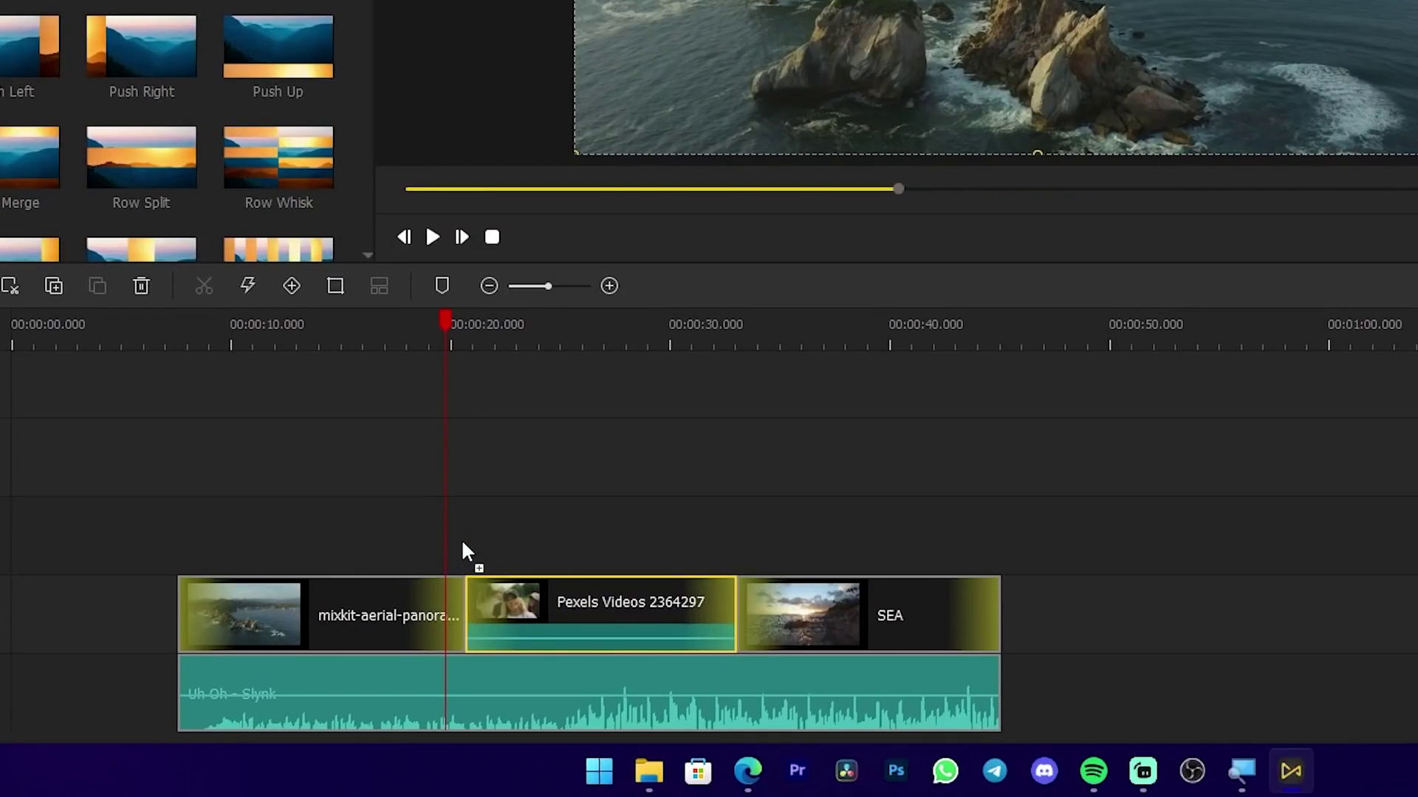
drag(463, 542, 465, 626)
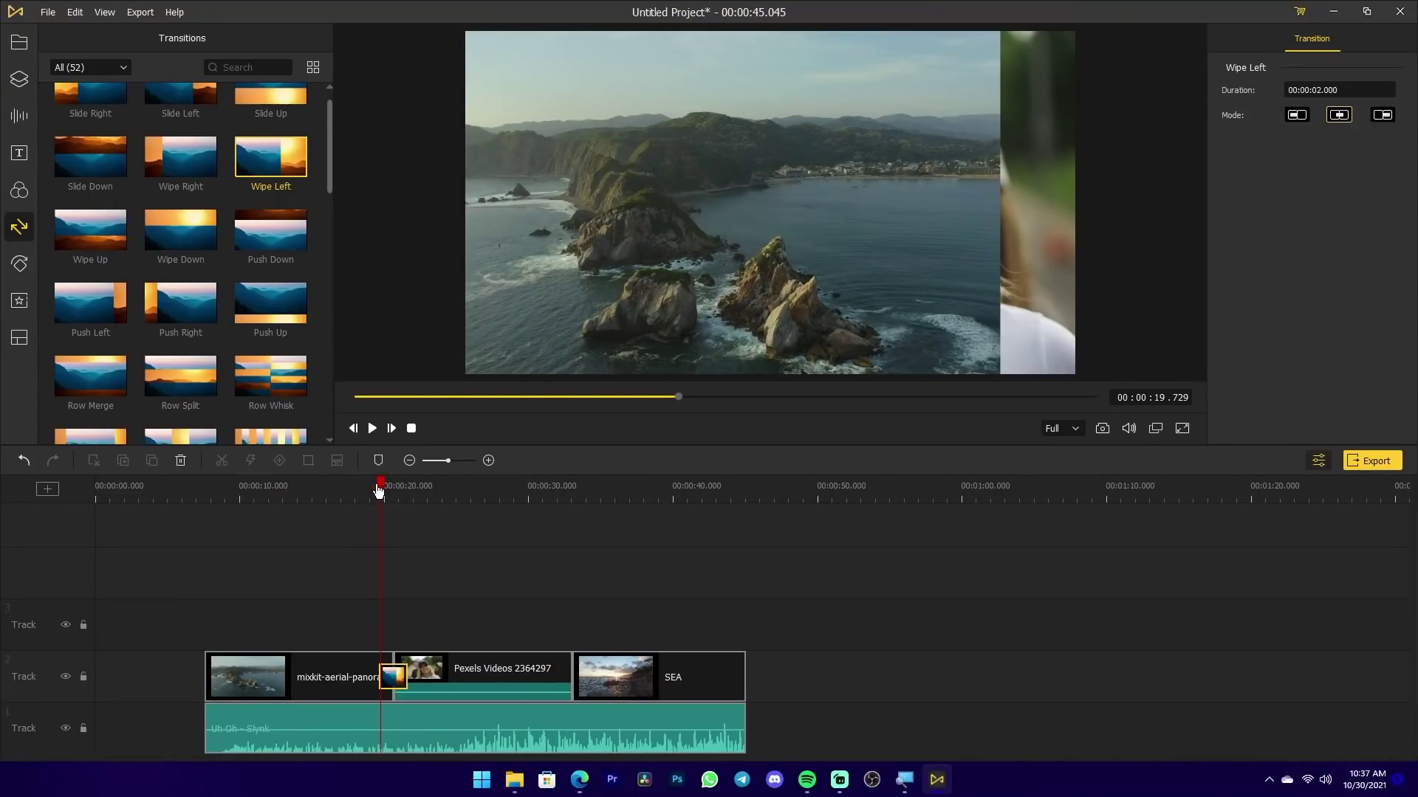
drag(385, 490, 369, 489)
key(space)
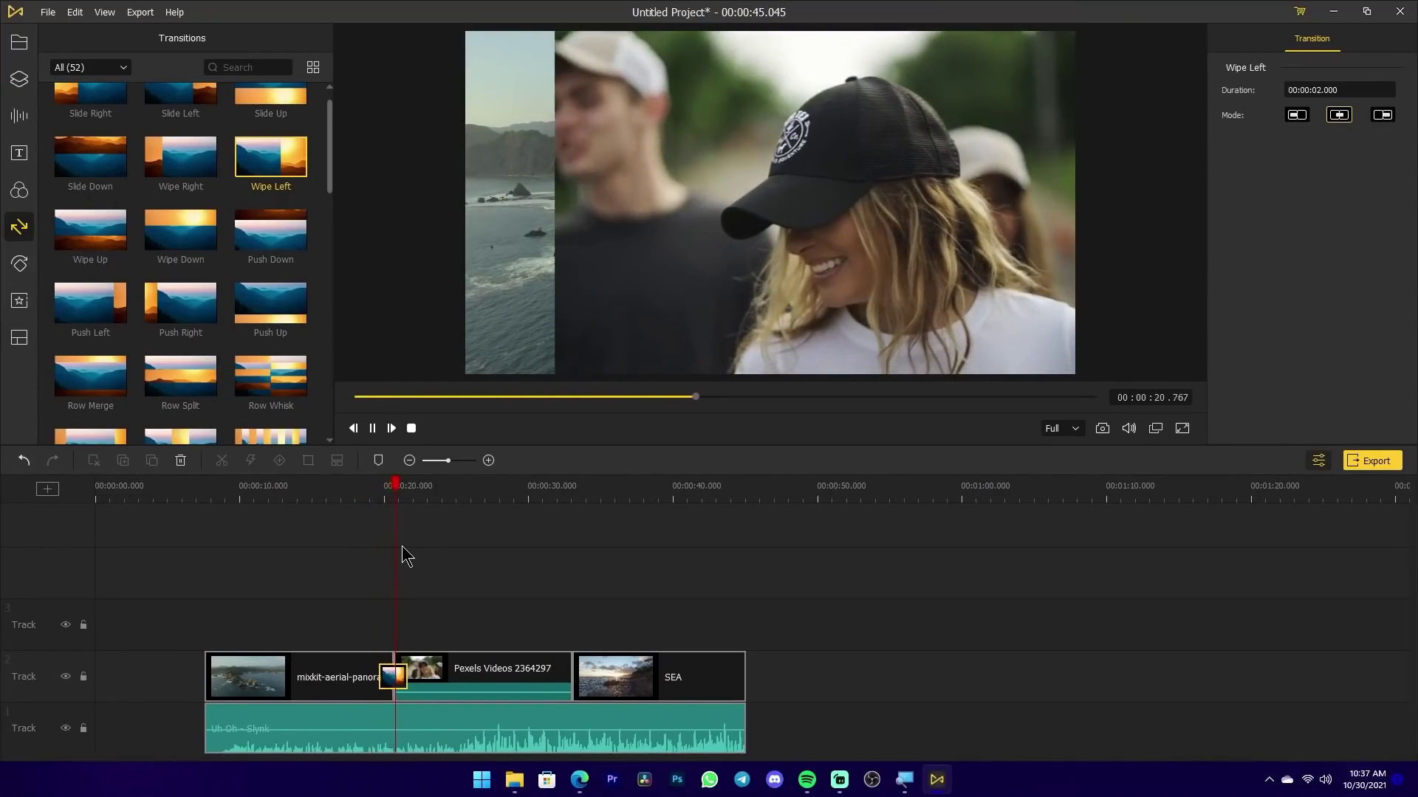
key(space)
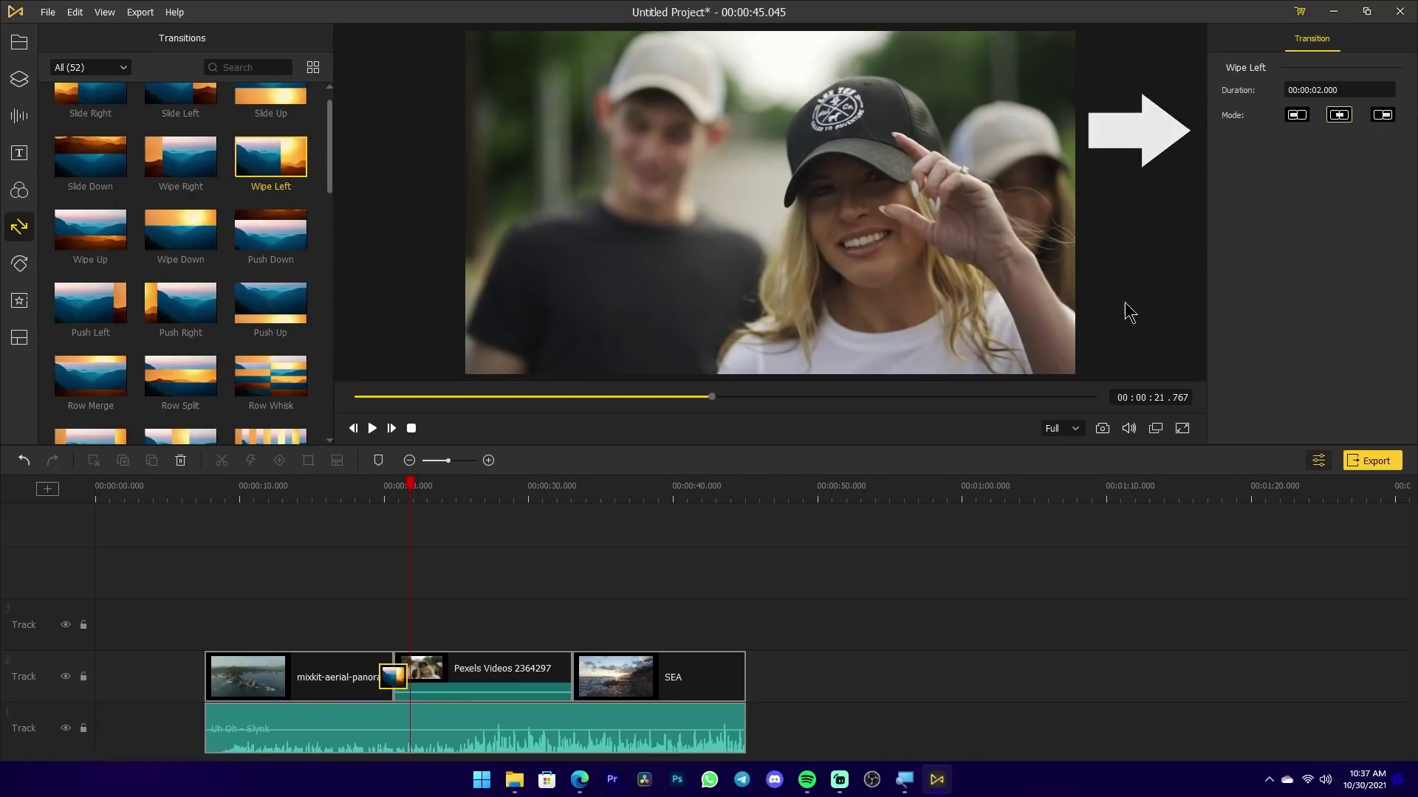
- Try rotating the Pexels Videos 2364297 clip to 103°, lowering its opacity and flipping it horizontally, reverting each change
click(529, 670)
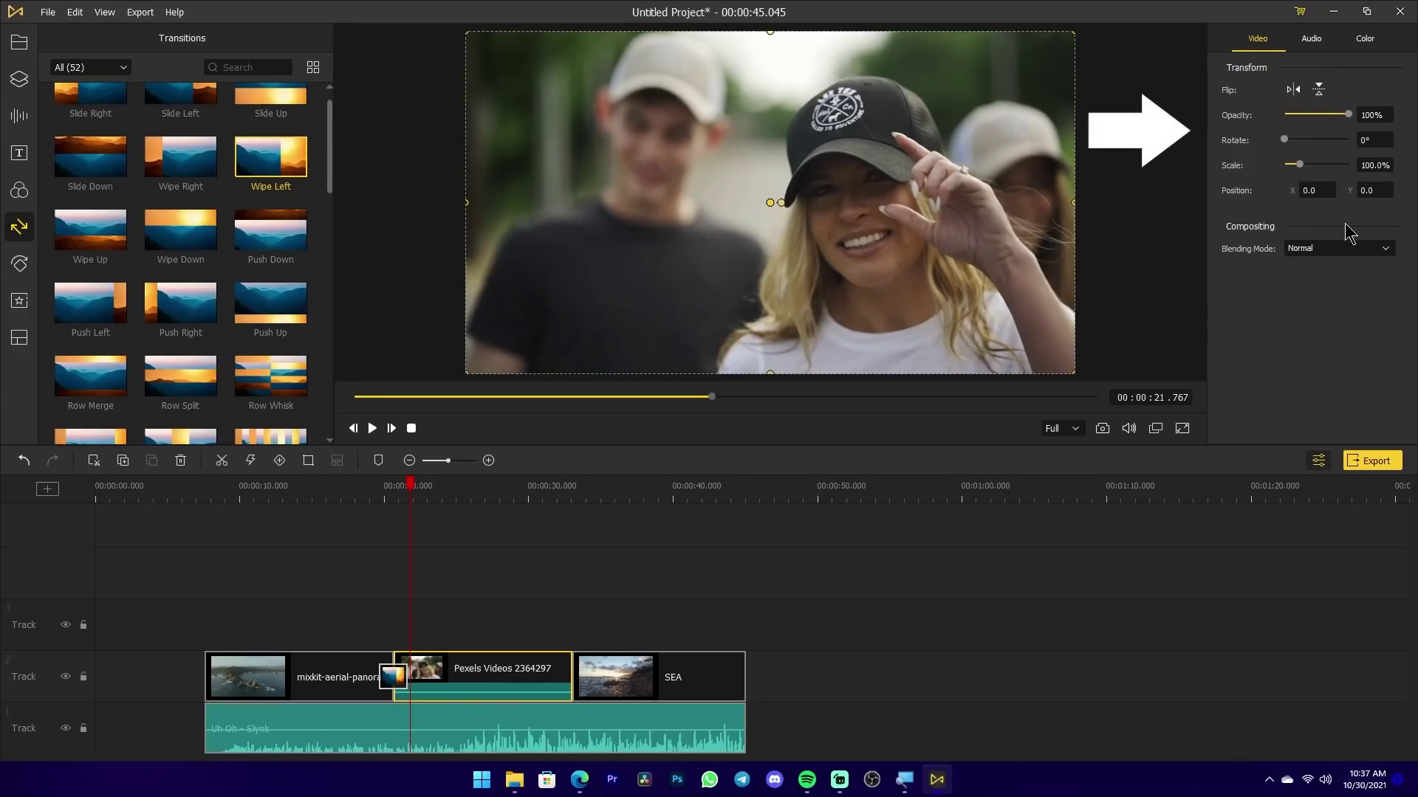
drag(1284, 139, 1301, 140)
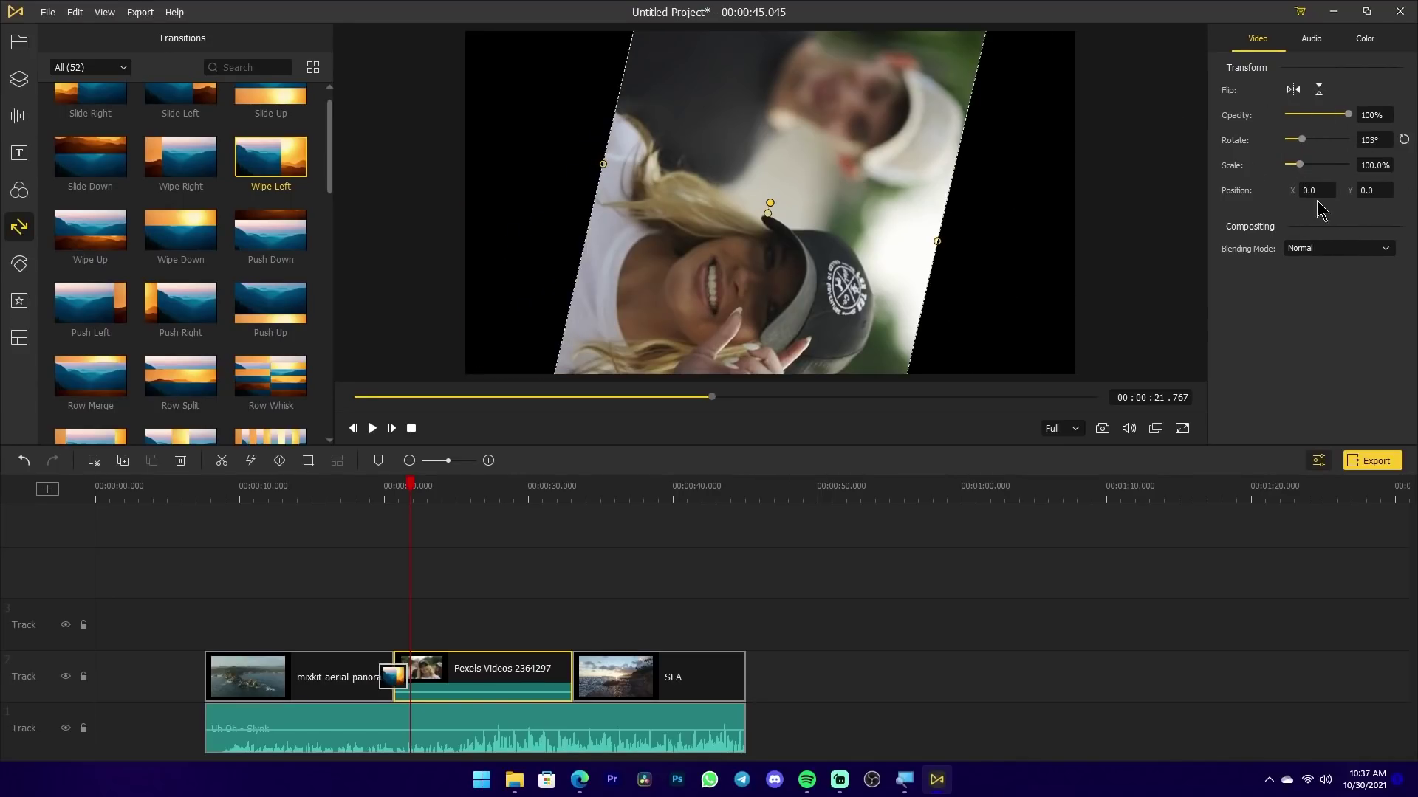
key(ctrl+z)
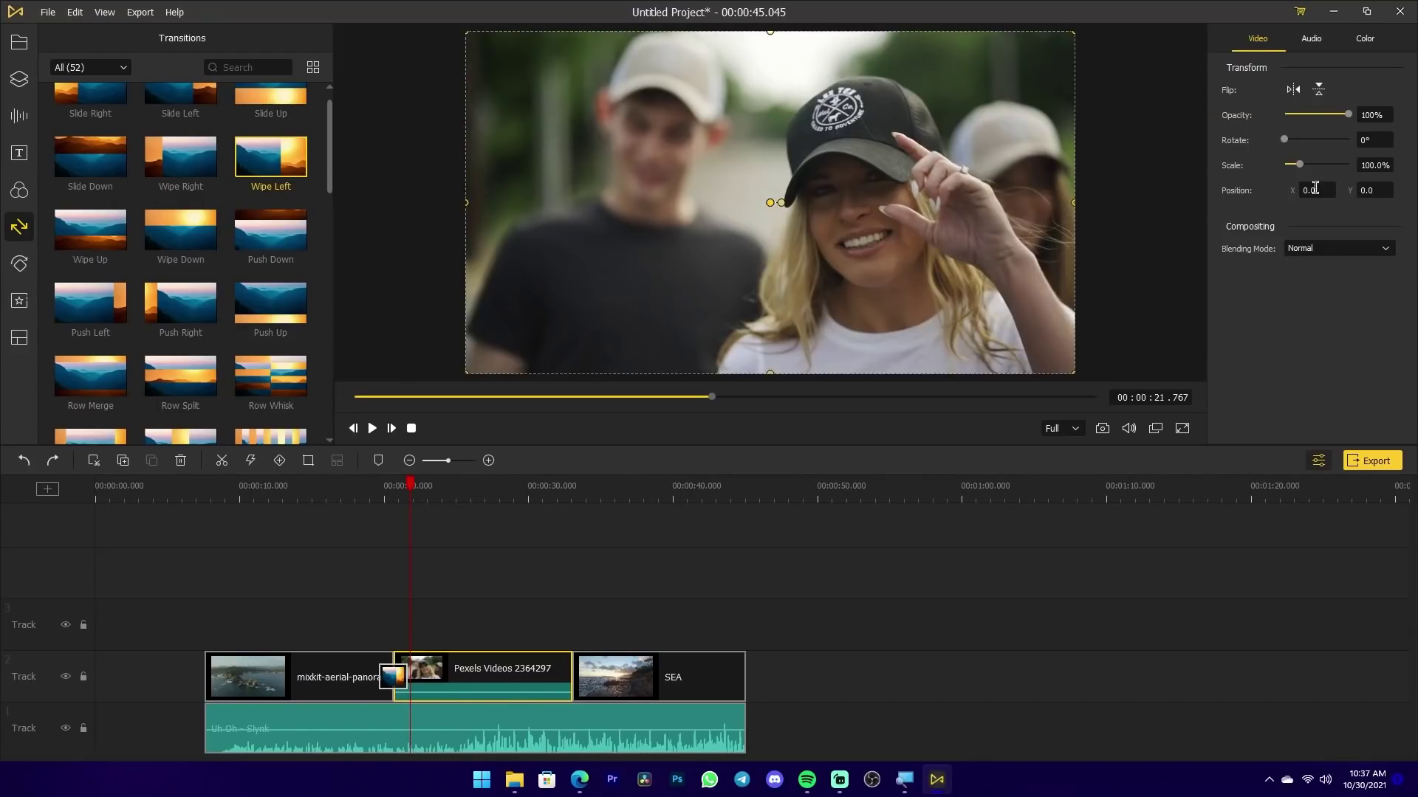
mouse_move(1348, 115)
mouse_down()
mouse_move(1317, 115)
mouse_move(1332, 117)
mouse_up()
key(ctrl+z)
click(1293, 89)
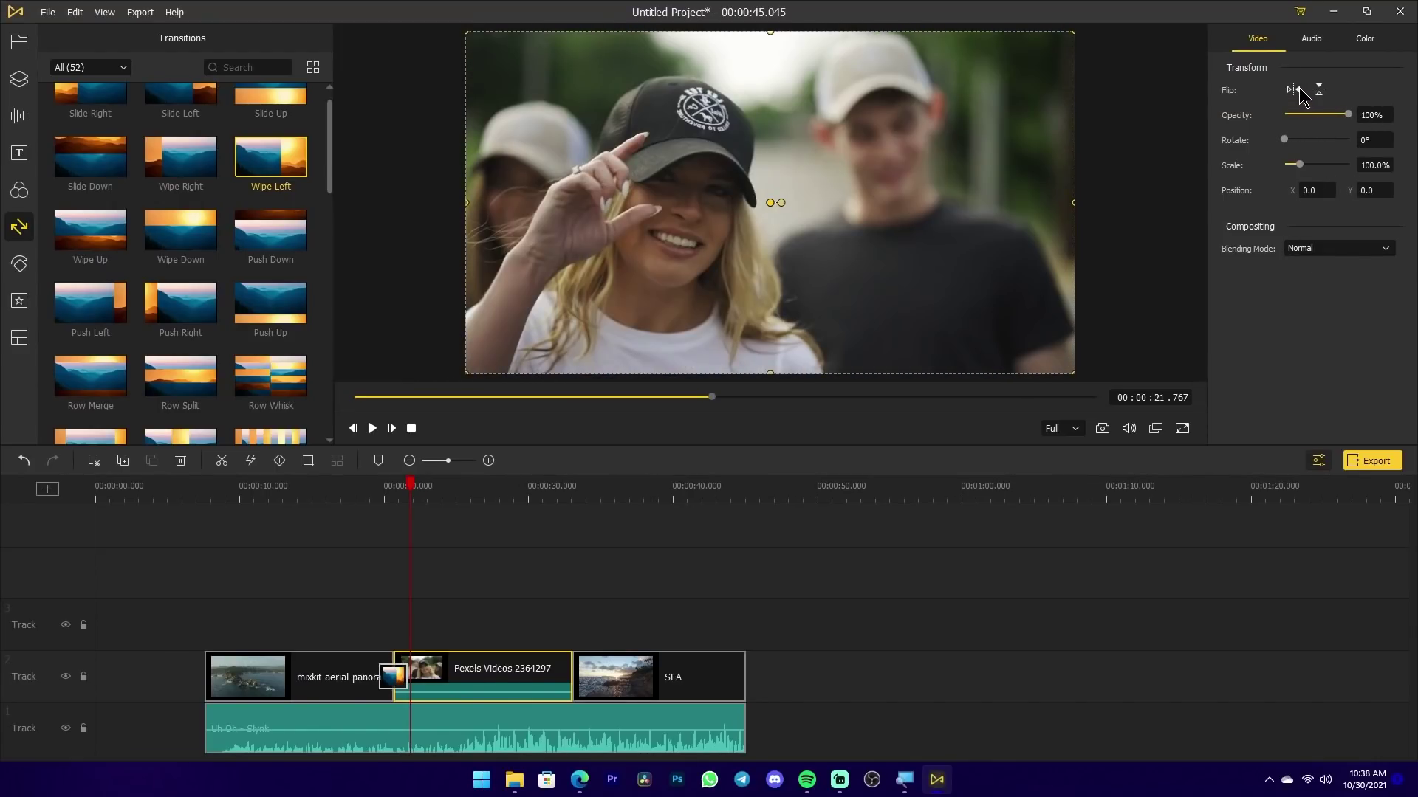
click(1297, 90)
- Review the Pexels clip's color settings and the Uh Oh - Slynk audio settings, and play the ending from about 00:00:42.320
click(1365, 43)
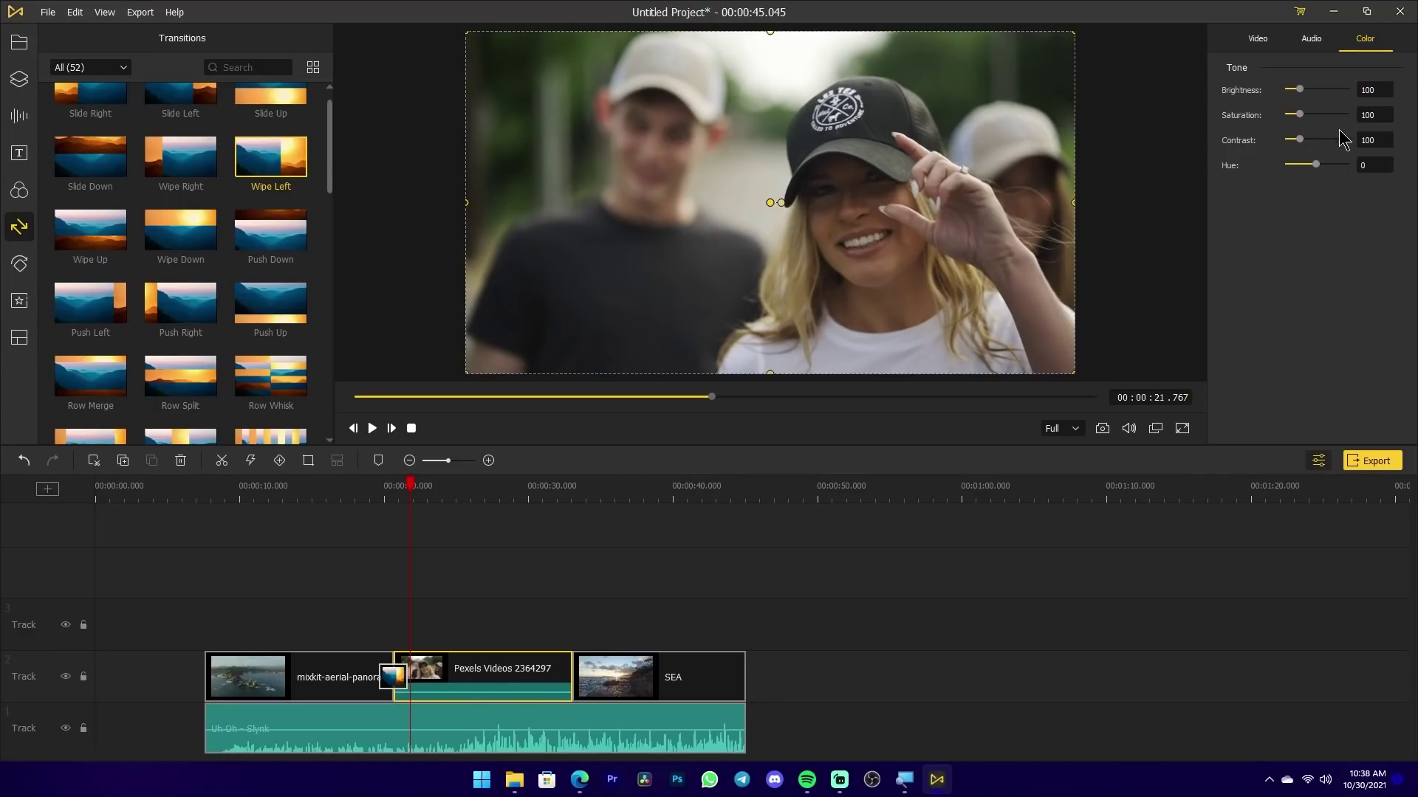
click(701, 735)
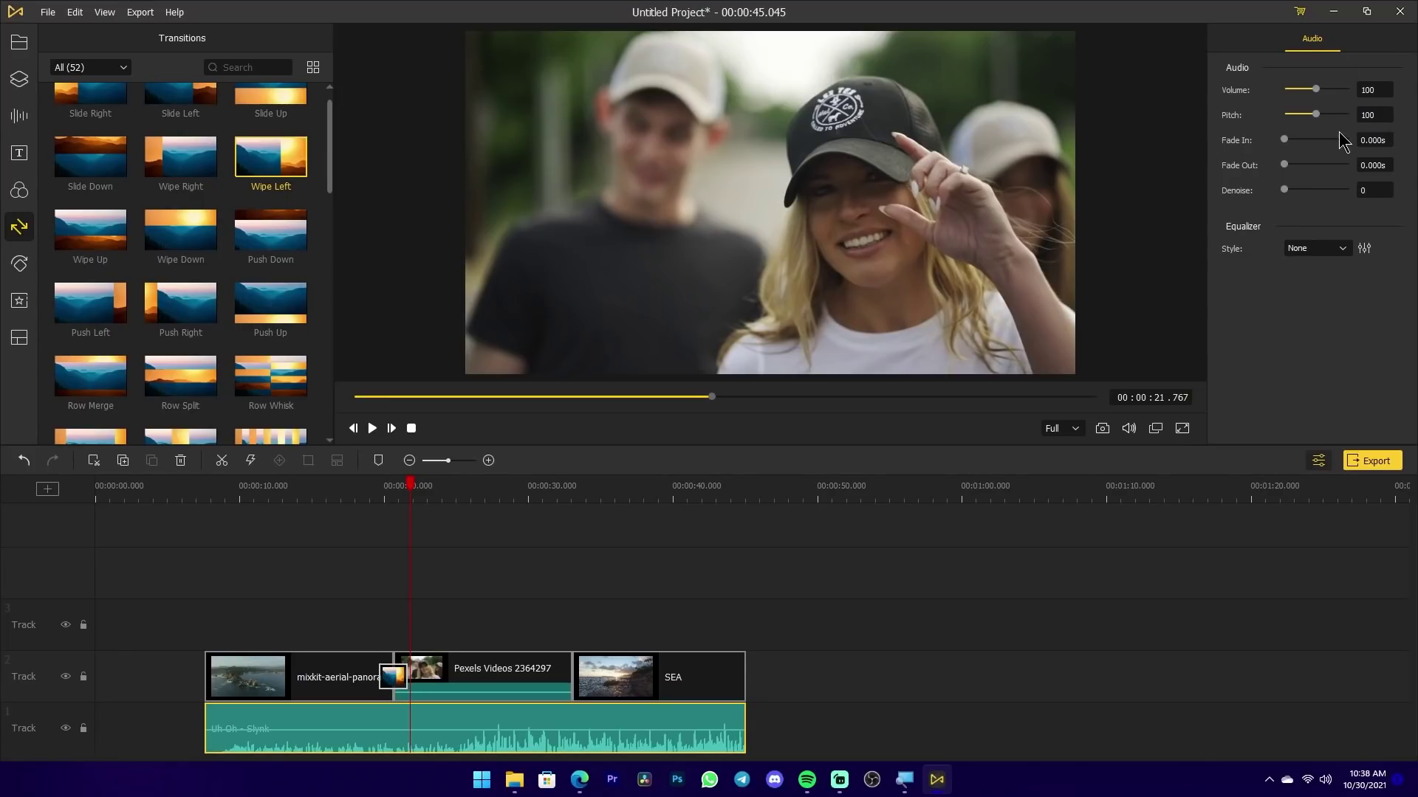
click(709, 491)
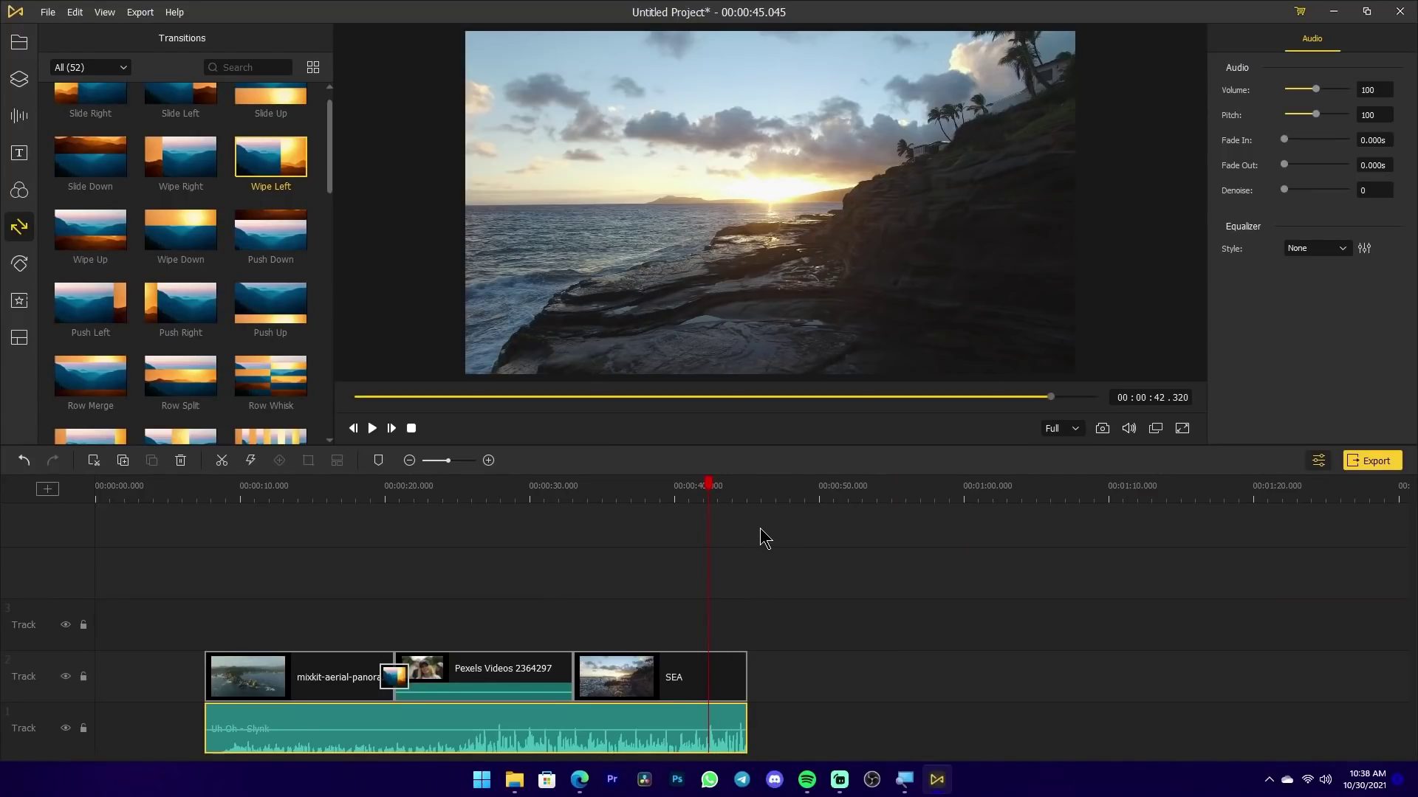
key(space)
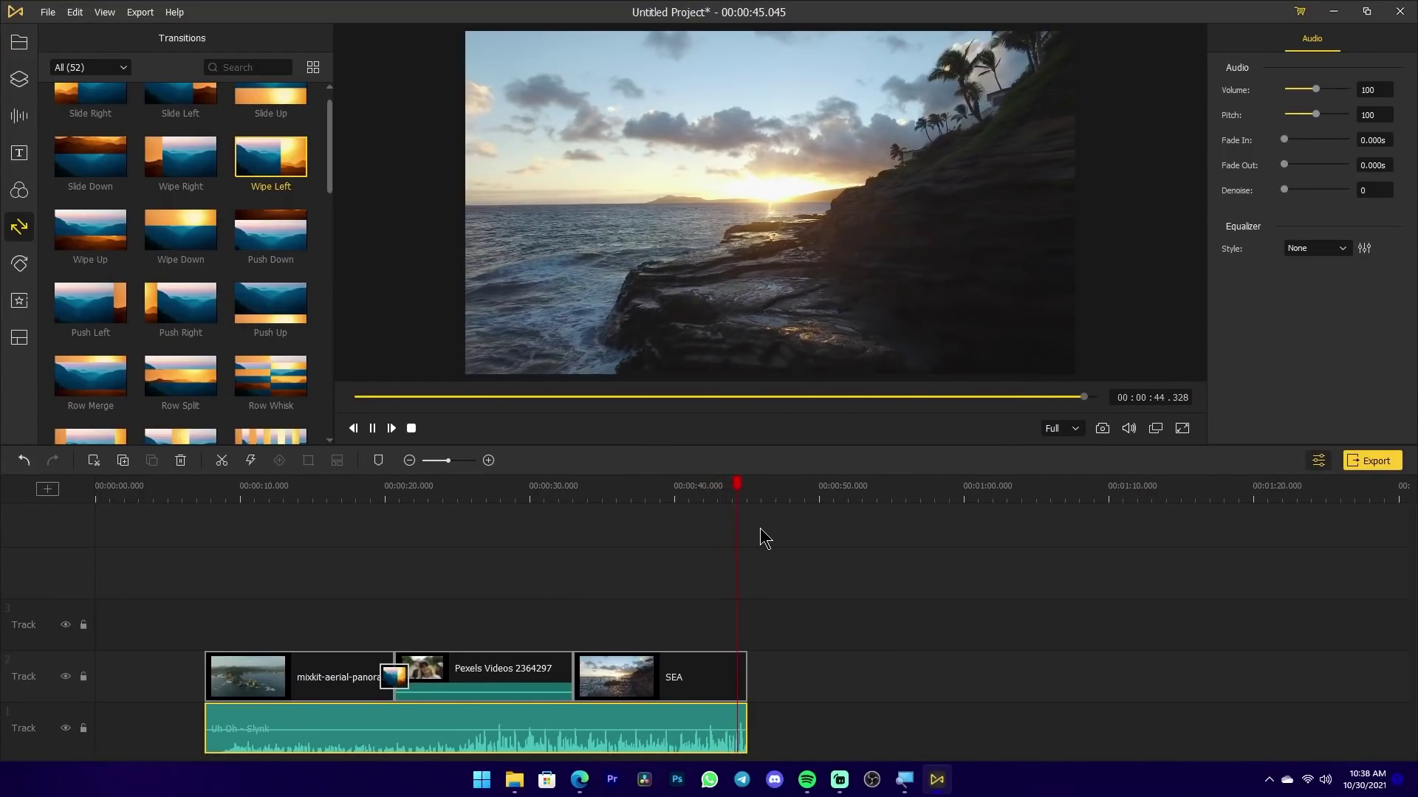
drag(743, 485, 705, 495)
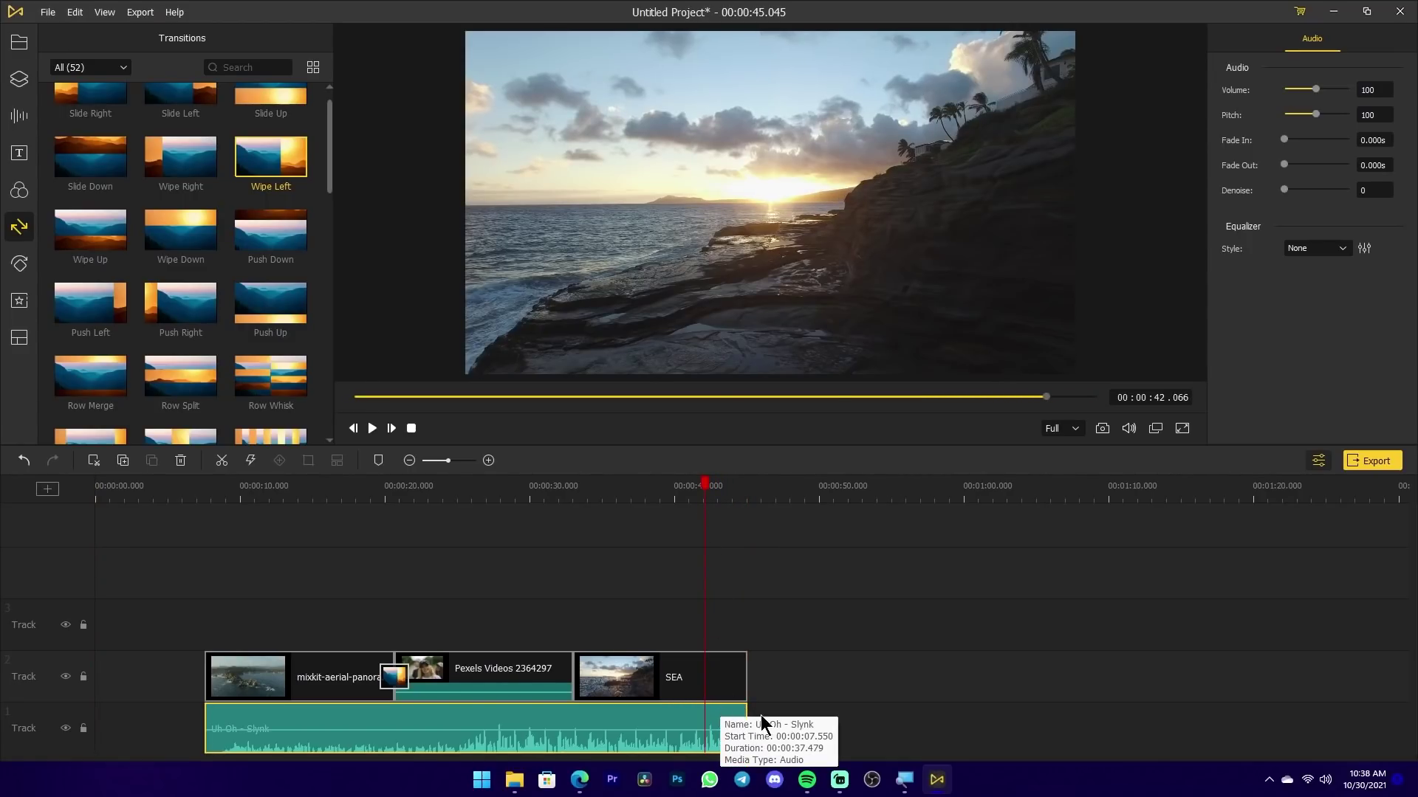
- Set the fade-out of the Uh Oh - Slynk audio to about 5.170 s and play back the ending
click(706, 713)
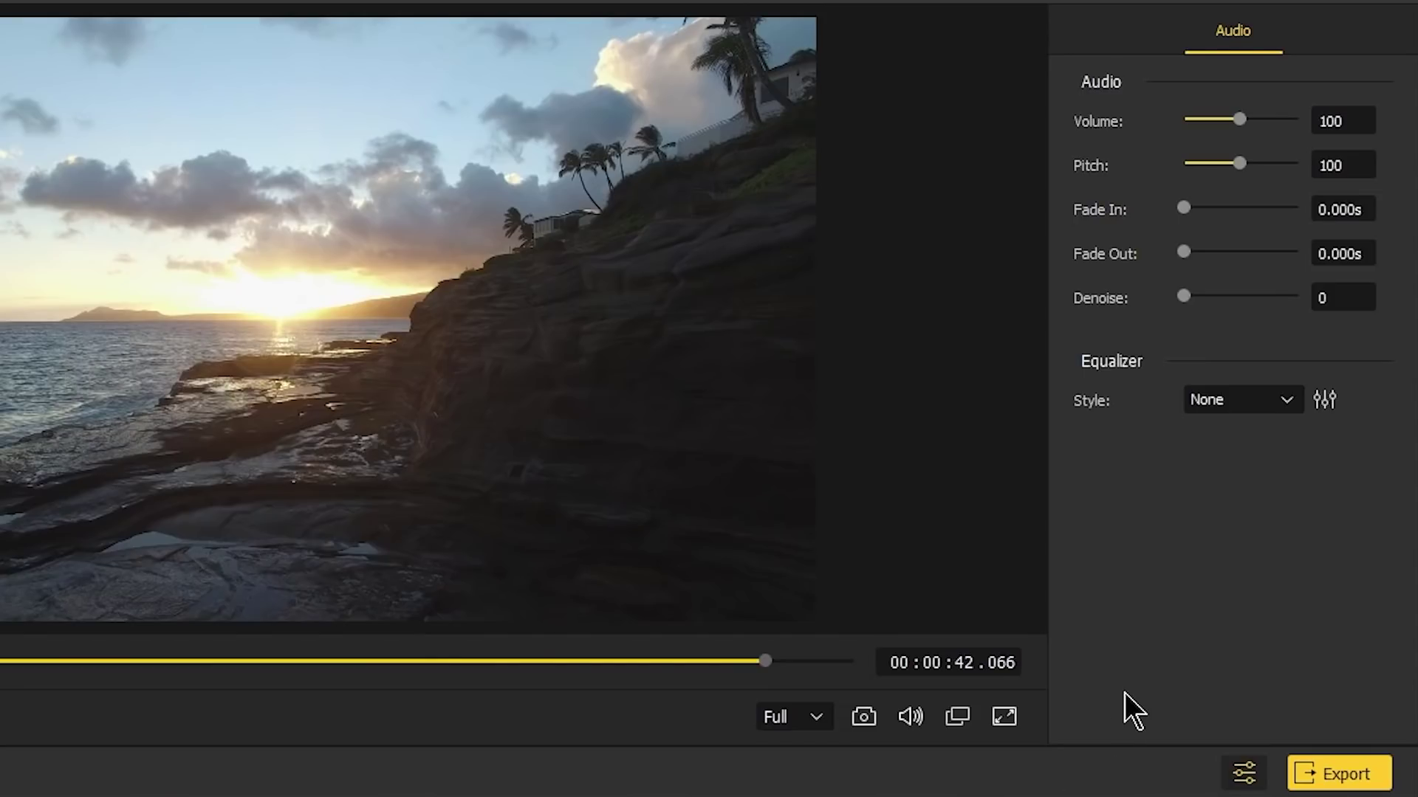
click(1201, 252)
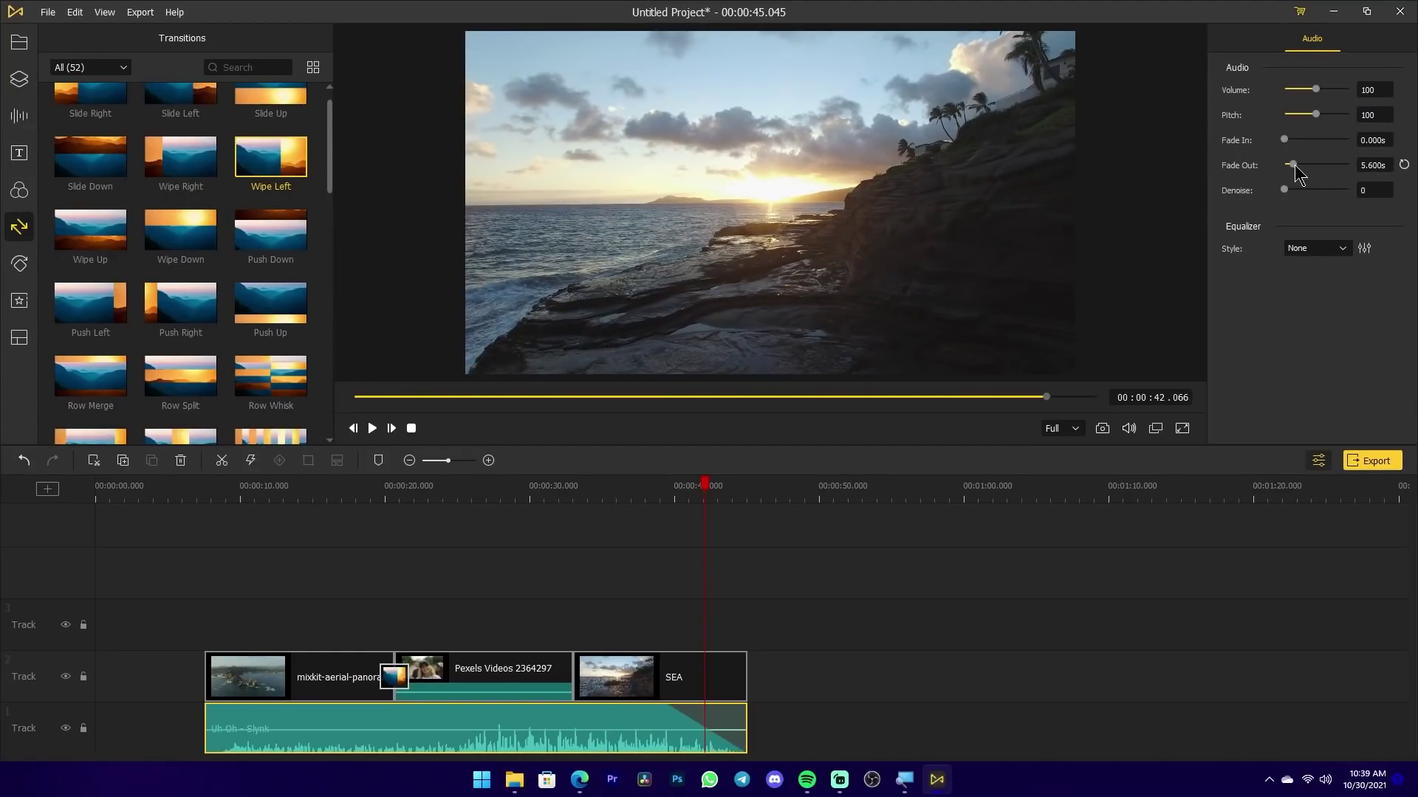
drag(1295, 167, 1299, 166)
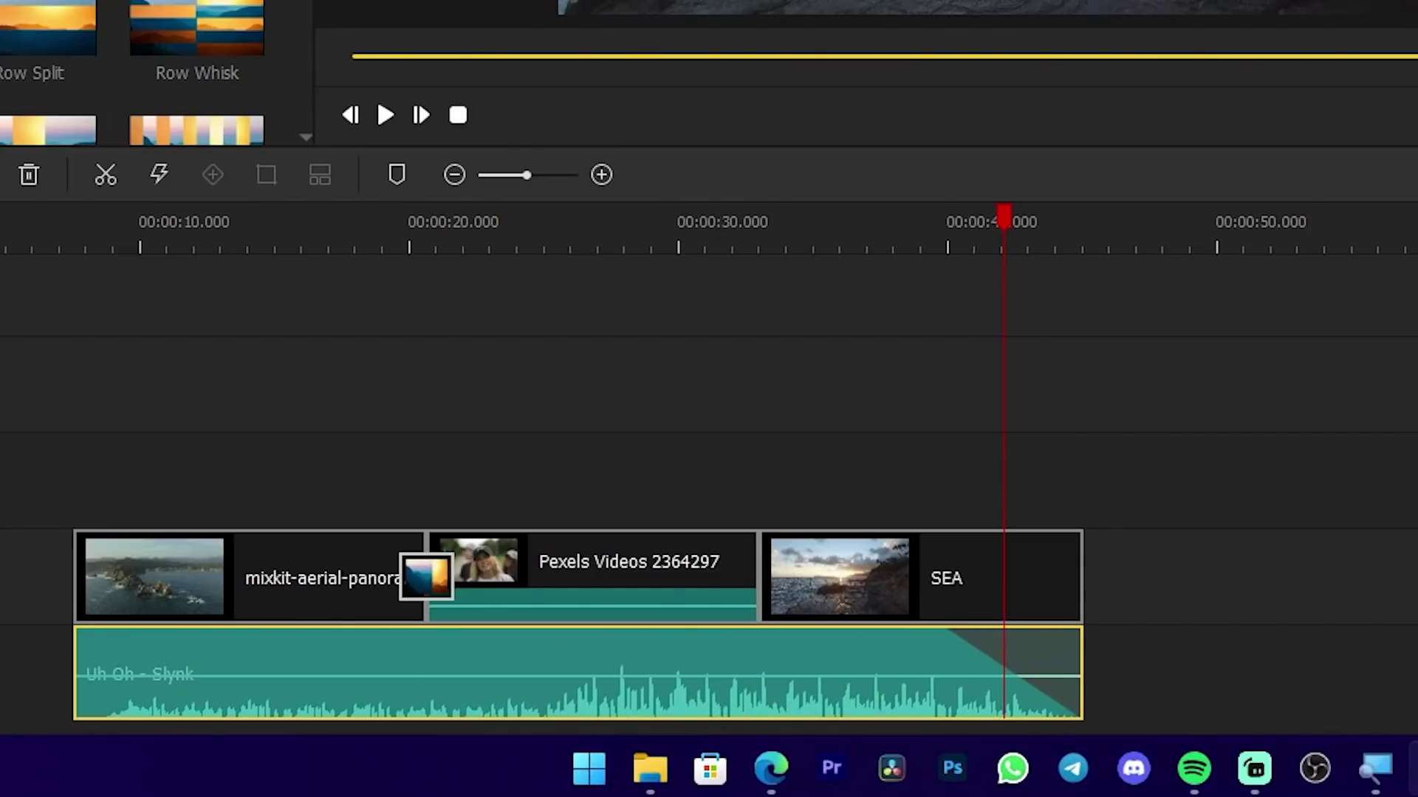
click(910, 205)
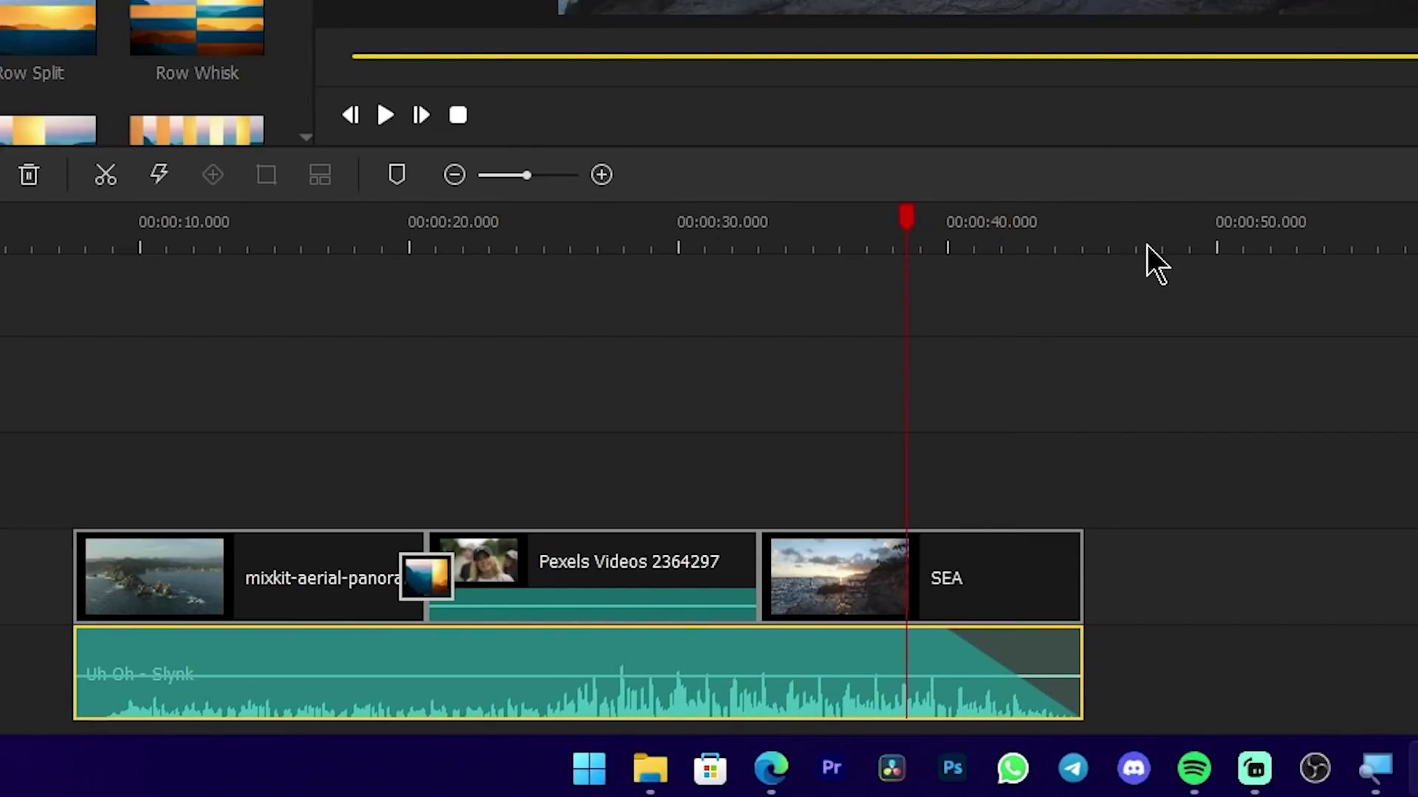
key(space)
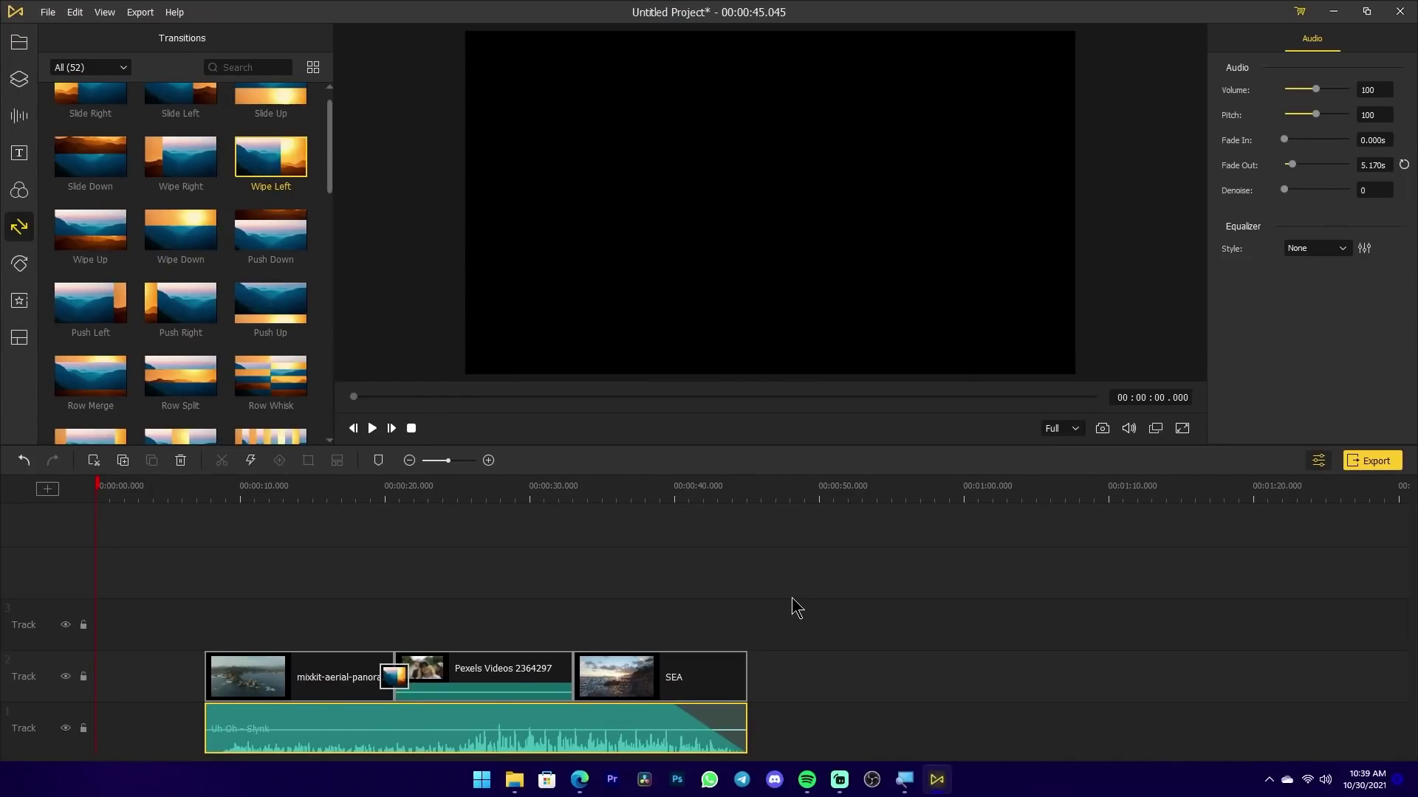
click(646, 487)
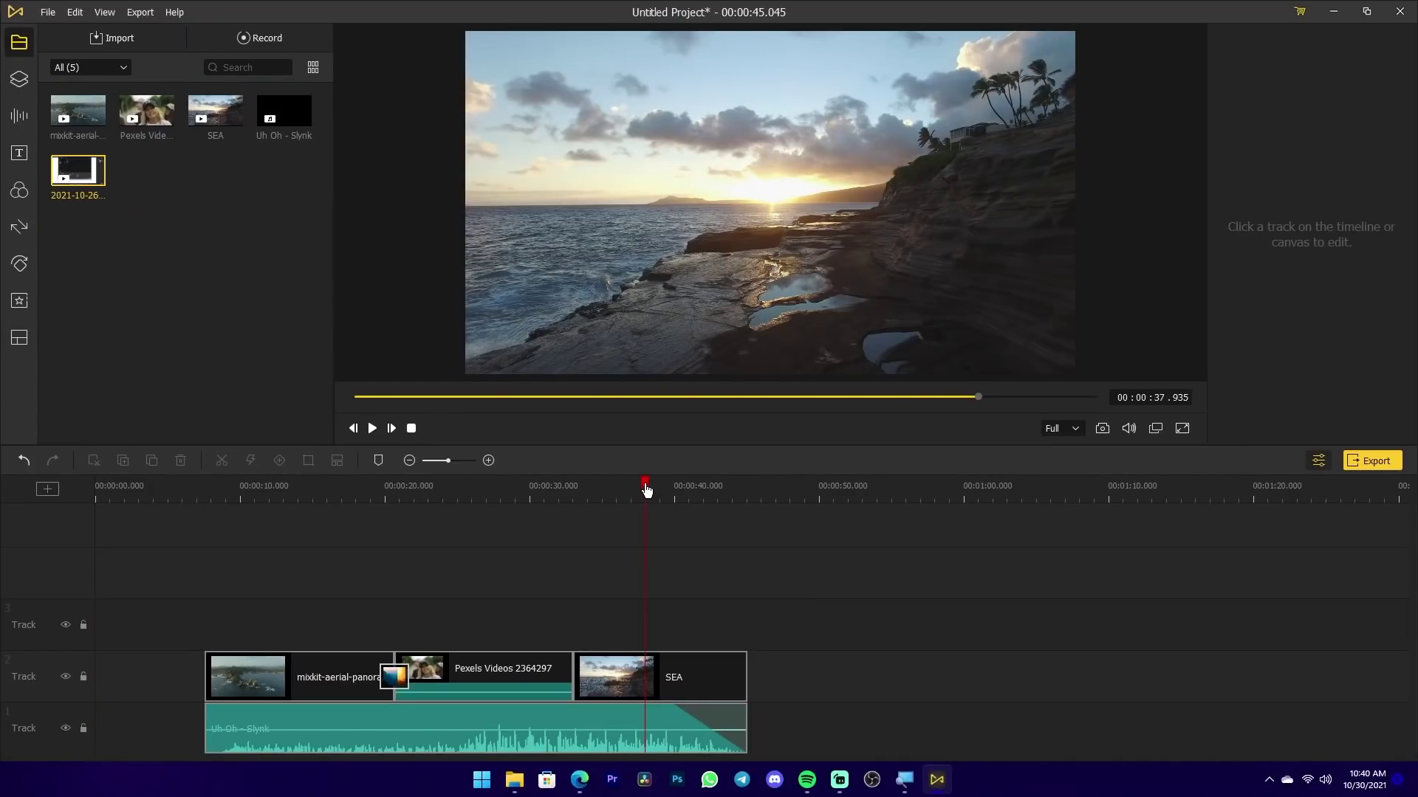
- Detach the audio from the Pexels Videos 2364297 clip and delete the detached audio
drag(422, 599, 509, 680)
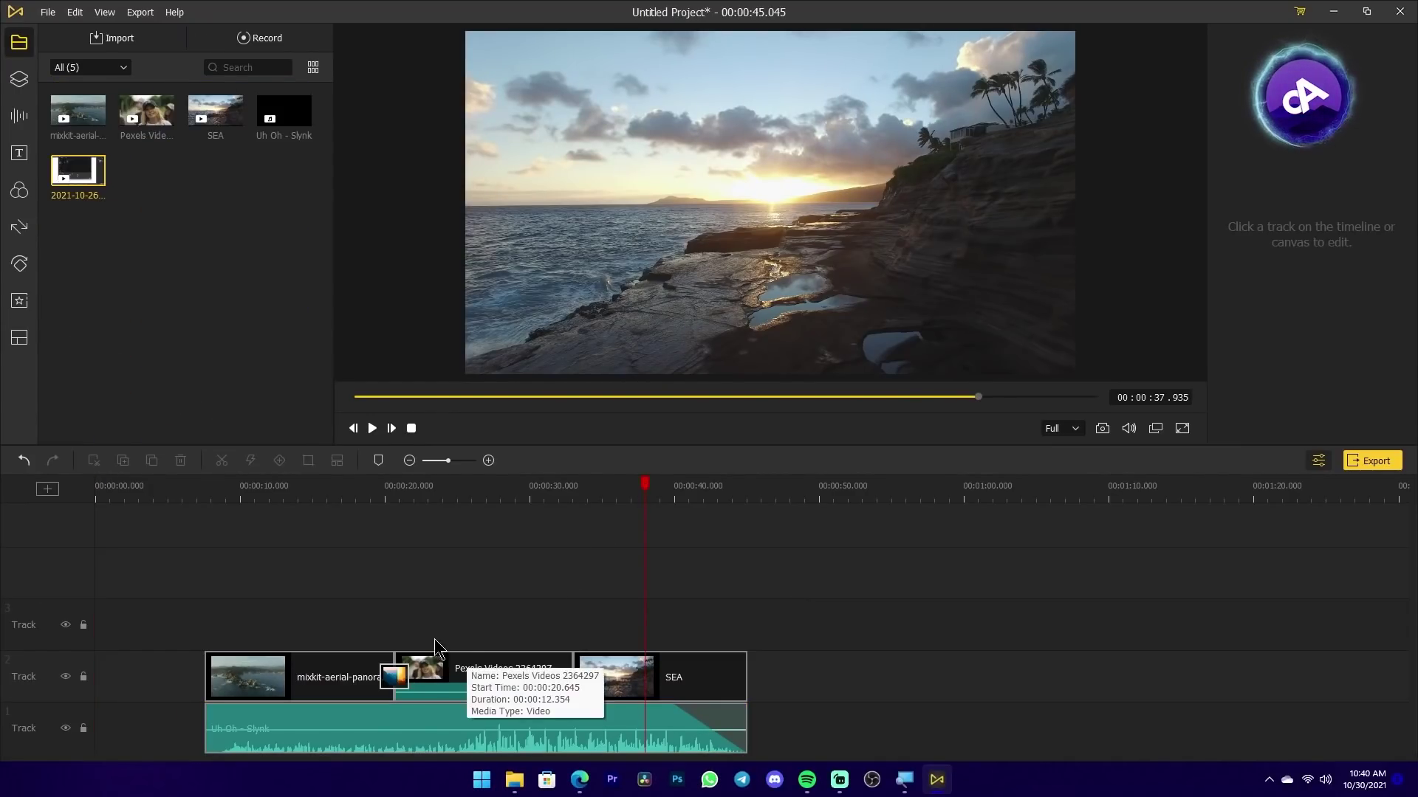
drag(601, 620, 593, 619)
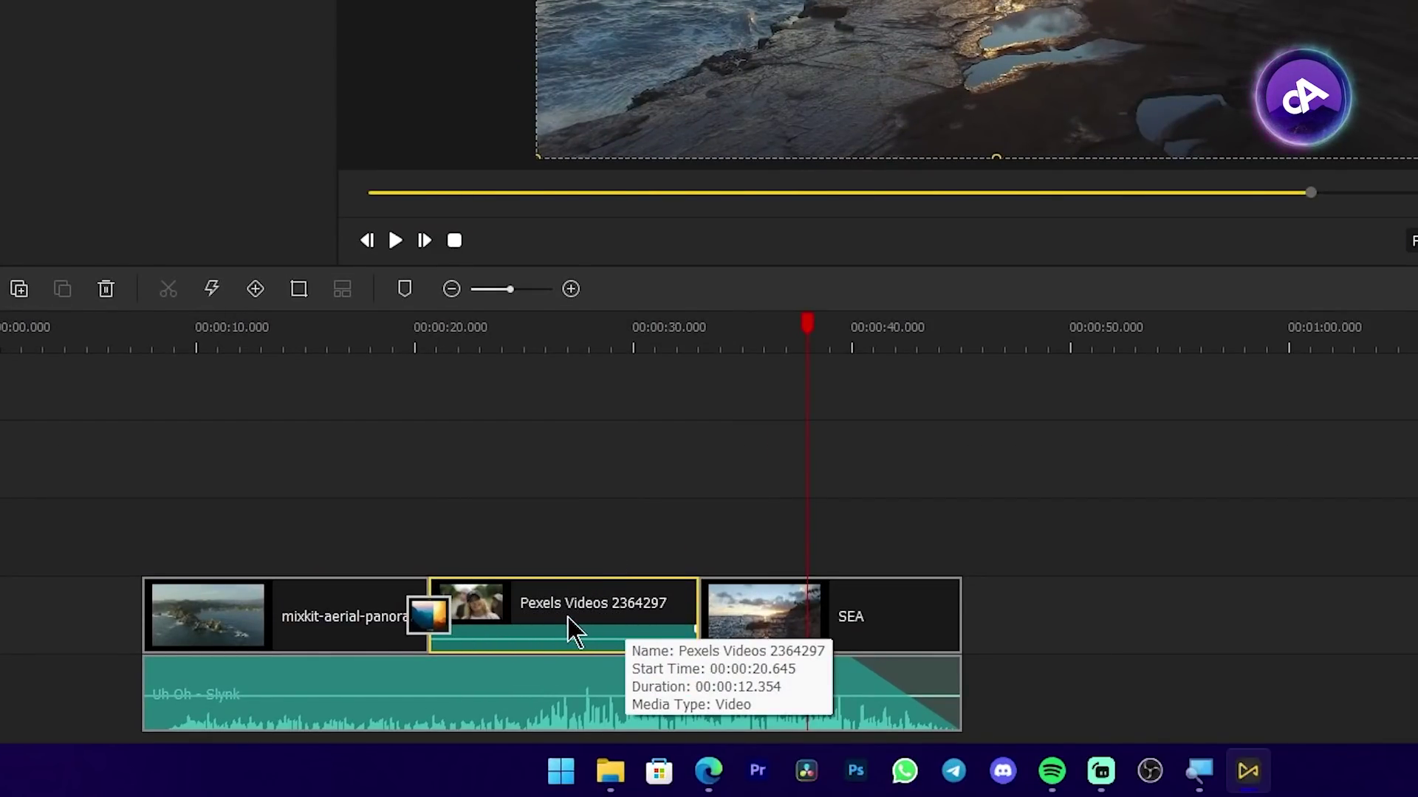
right_click(605, 631)
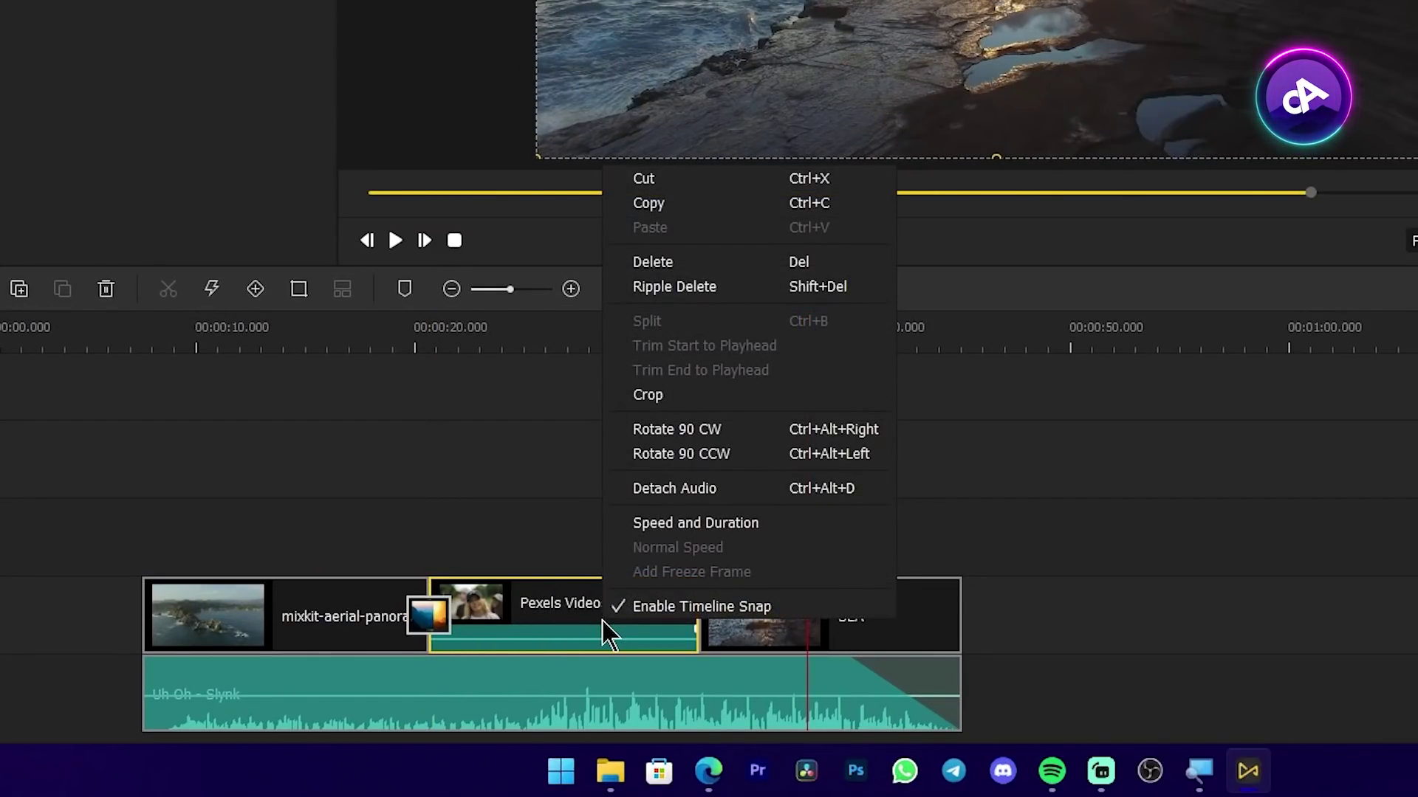
click(763, 488)
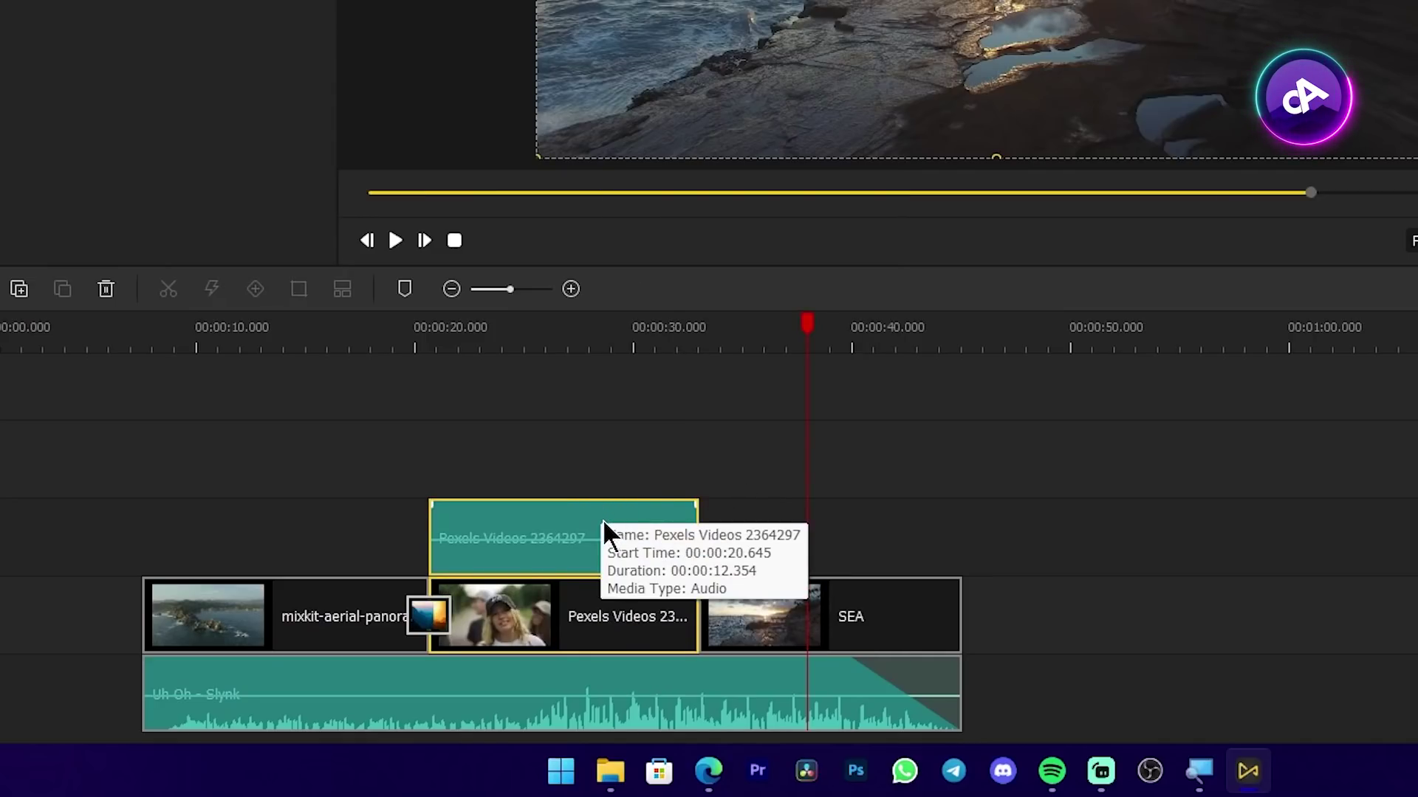
drag(516, 525, 1123, 517)
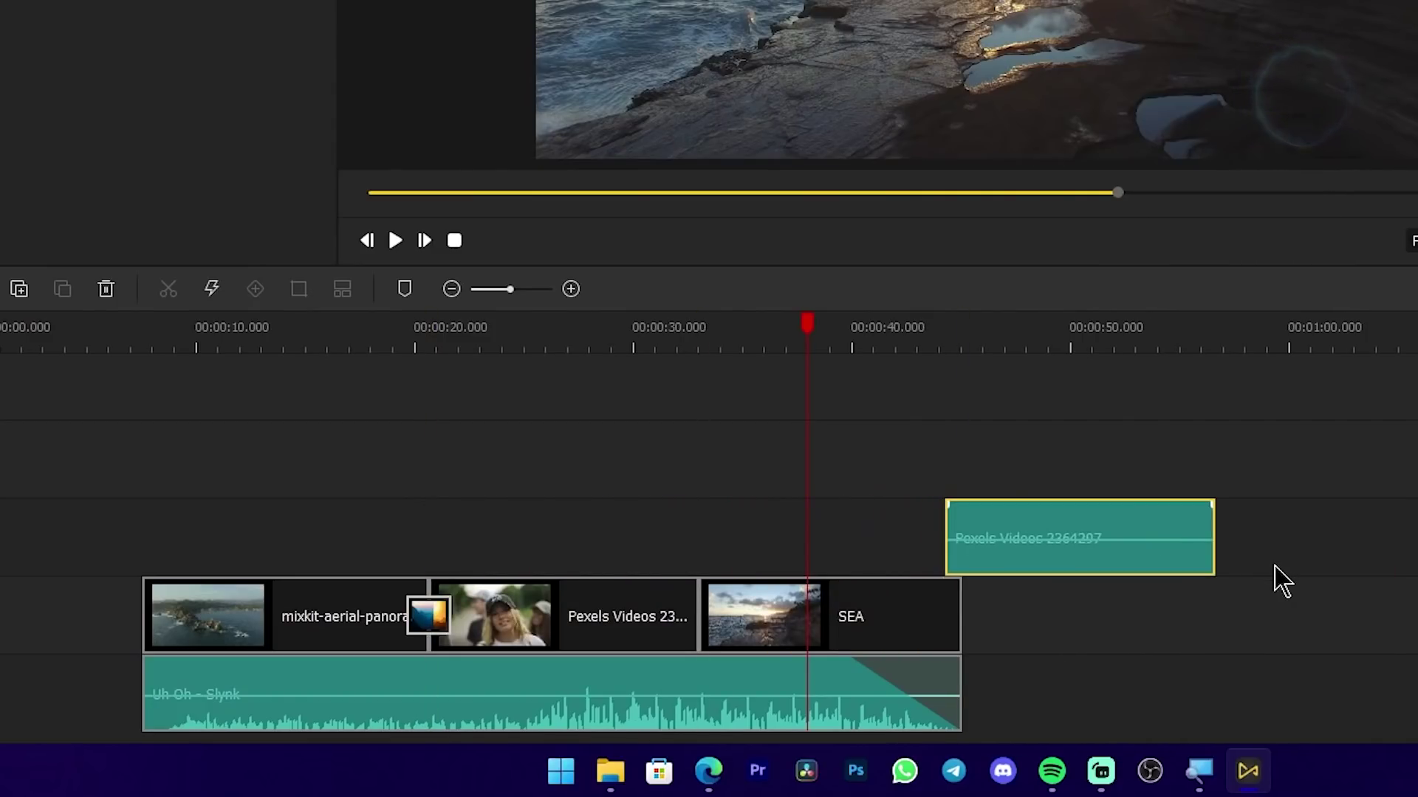
key(Delete)
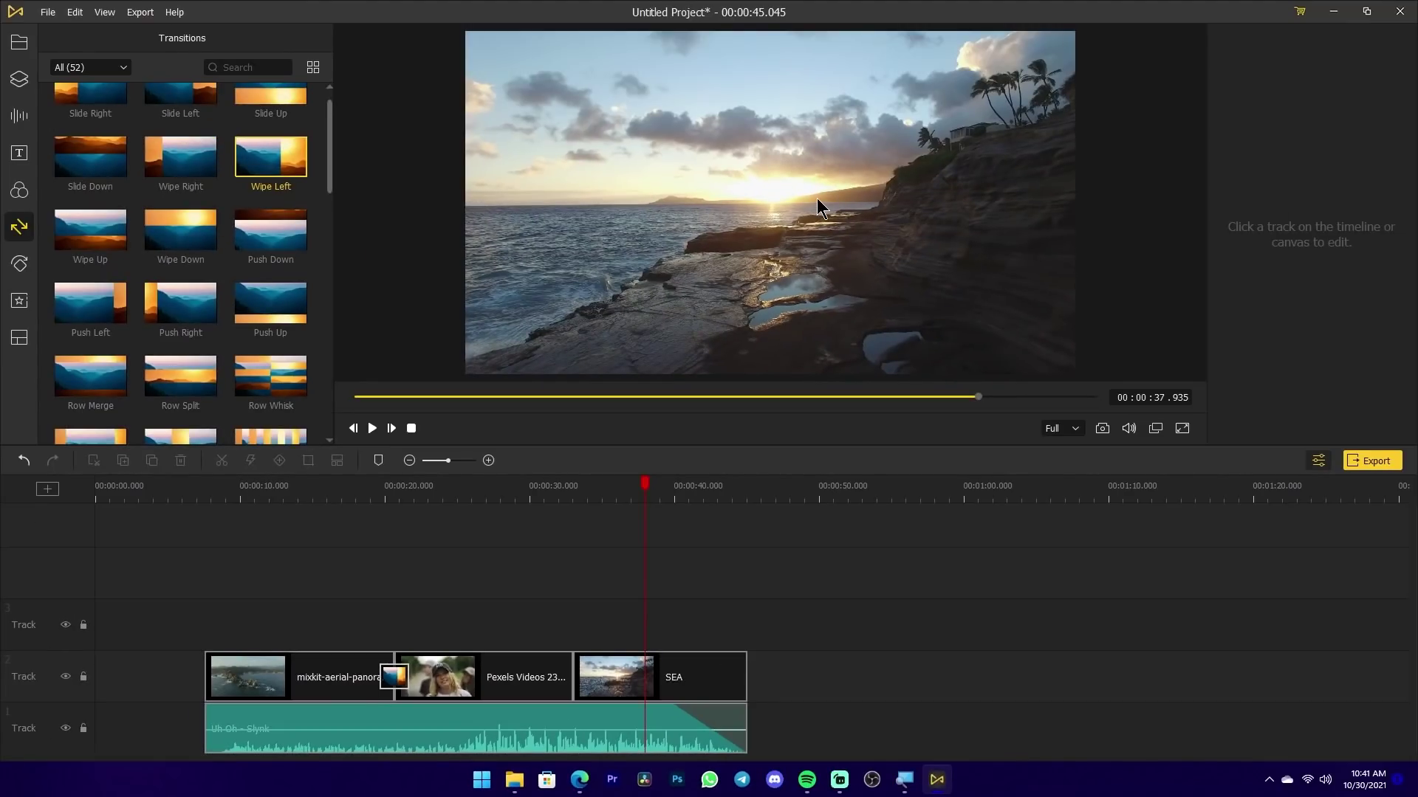
click(19, 44)
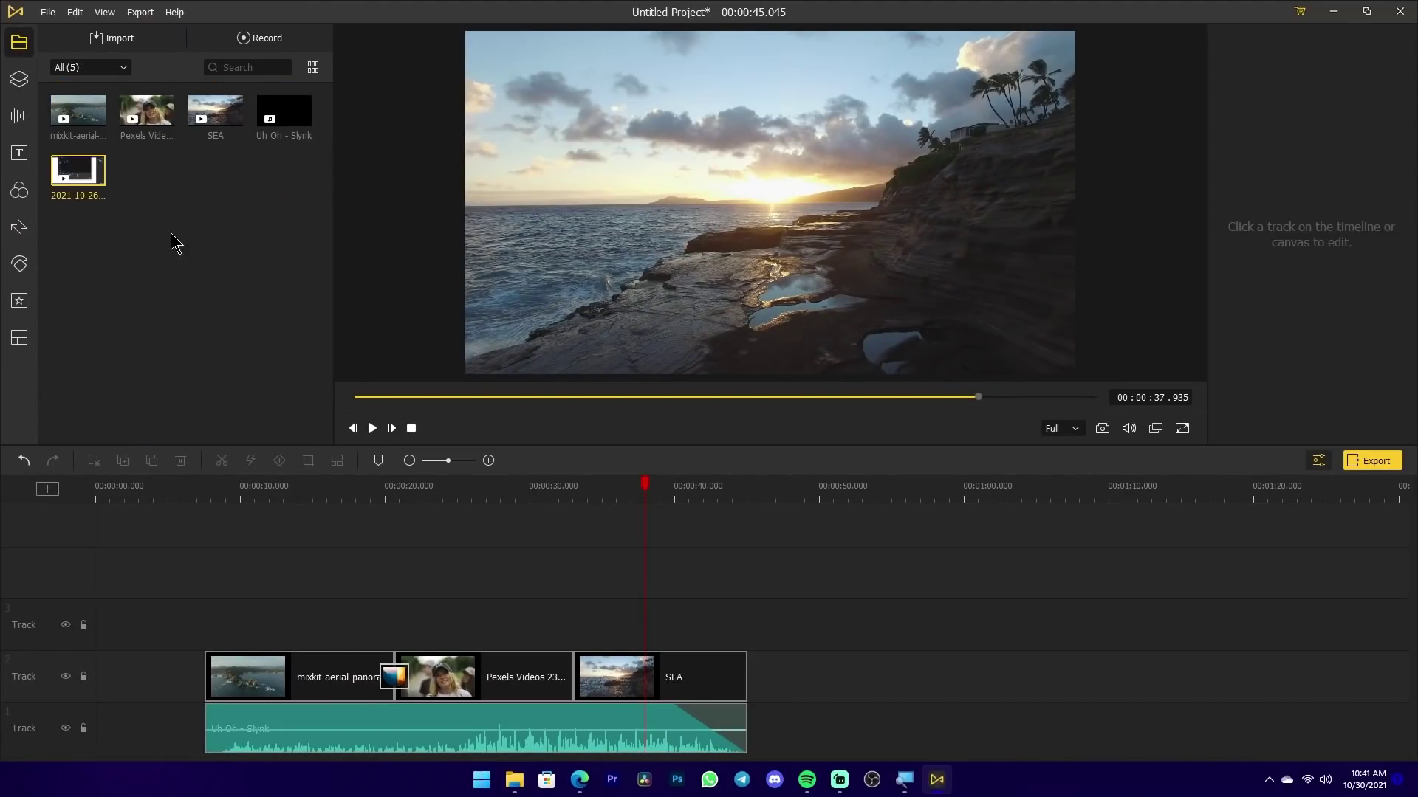
drag(85, 160, 800, 694)
click(872, 679)
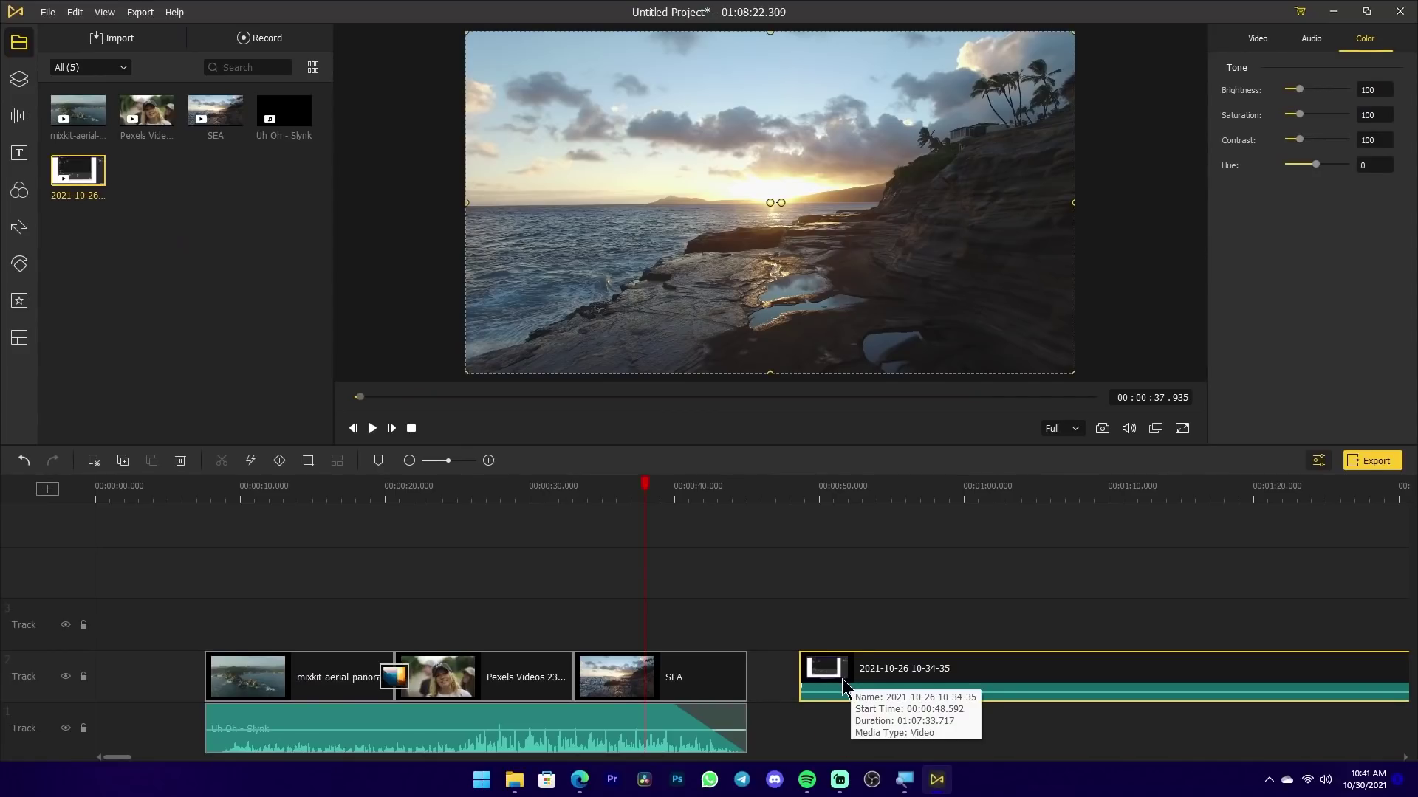
scroll(897, 492, up, 1)
scroll(897, 493, down, 2)
mouse_move(832, 491)
mouse_down()
mouse_move(860, 493)
mouse_move(844, 500)
mouse_up()
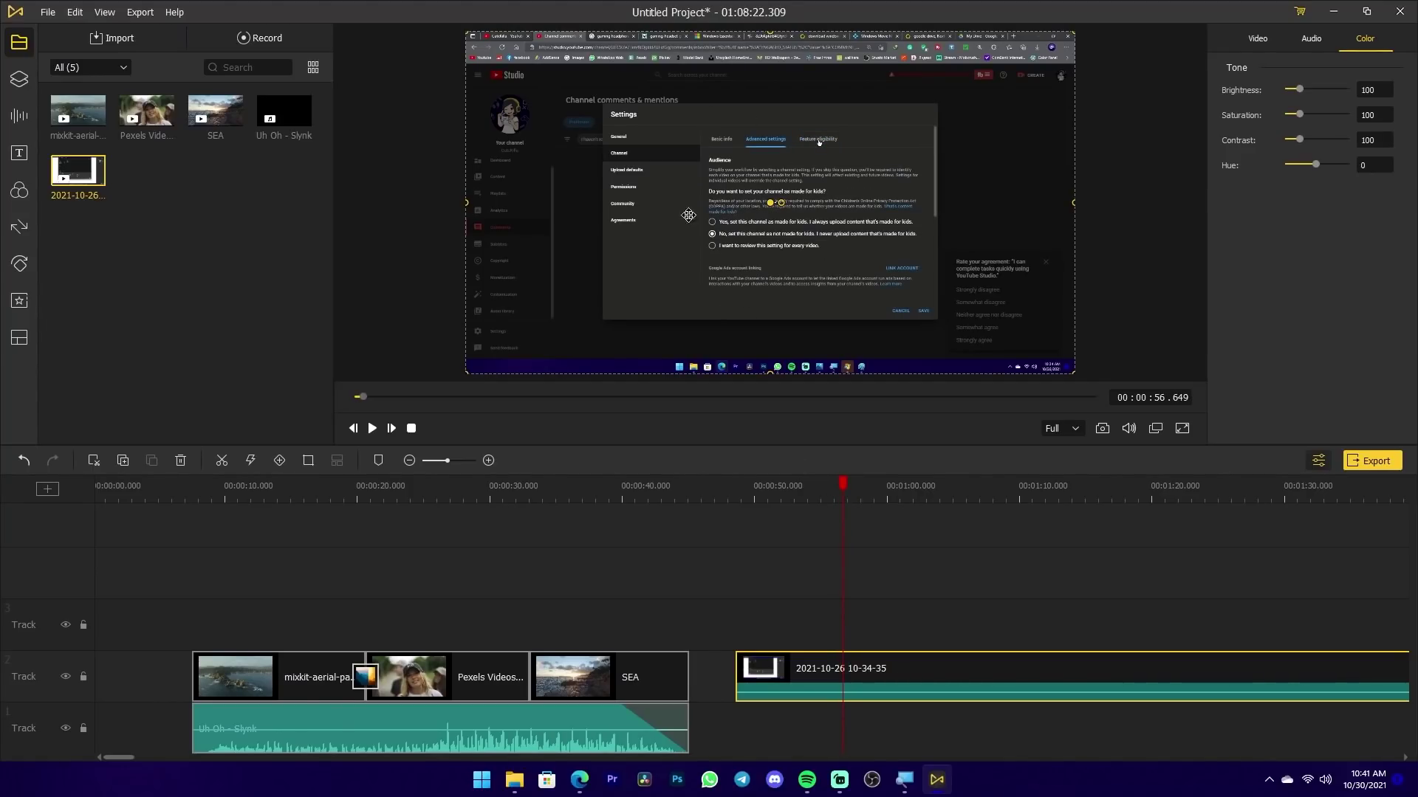